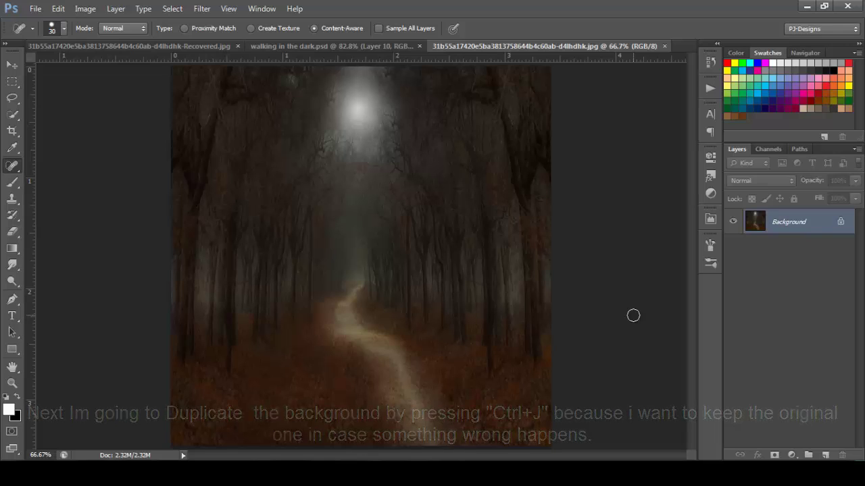
# - Duplicate the forest background layer and apply Auto Contrast, Auto Color and Auto Tone to the copy
pyautogui.hotkey('ctrl', 'j')
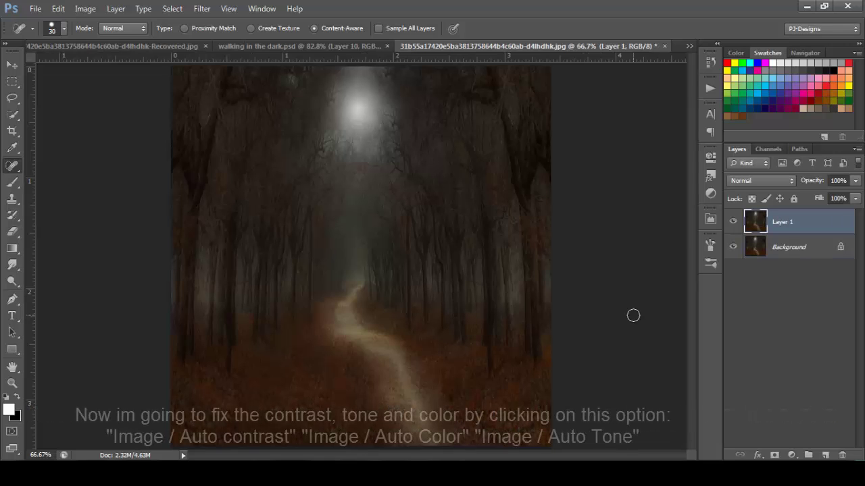
pyautogui.click(15, 64)
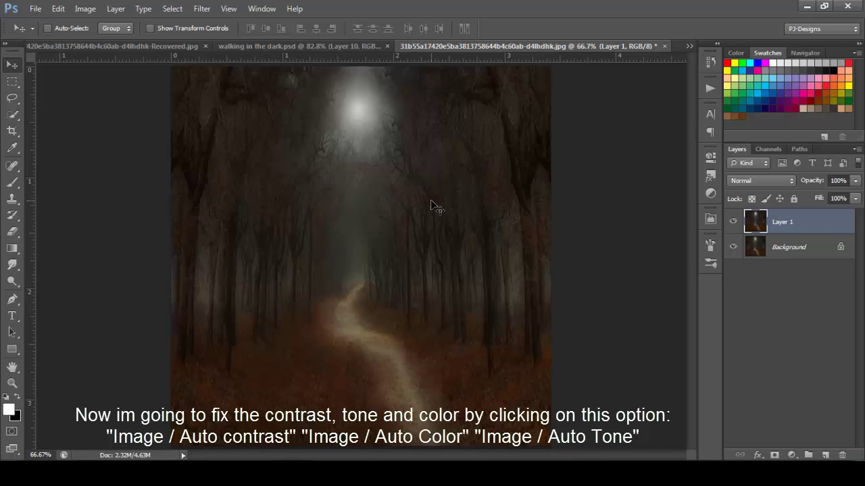
pyautogui.click(85, 9)
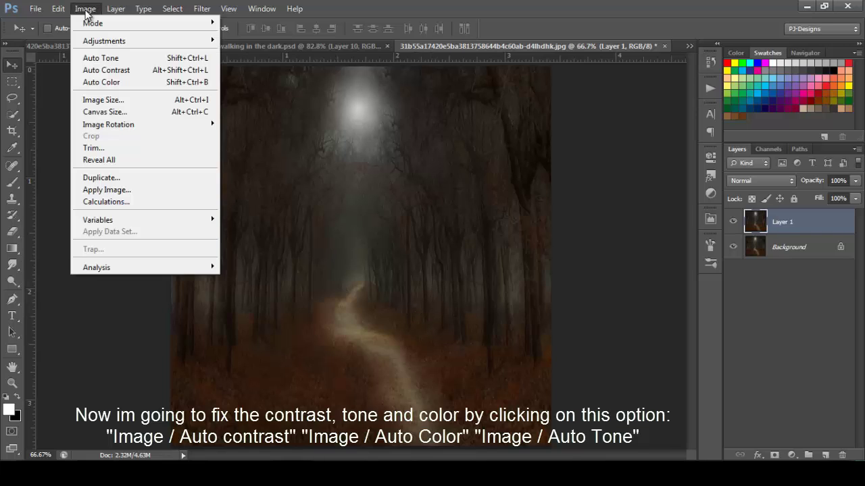
pyautogui.click(96, 70)
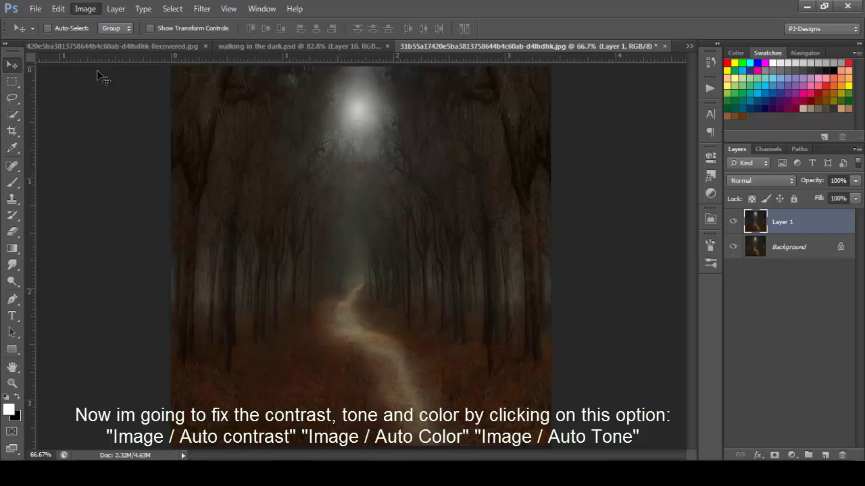
pyautogui.click(85, 8)
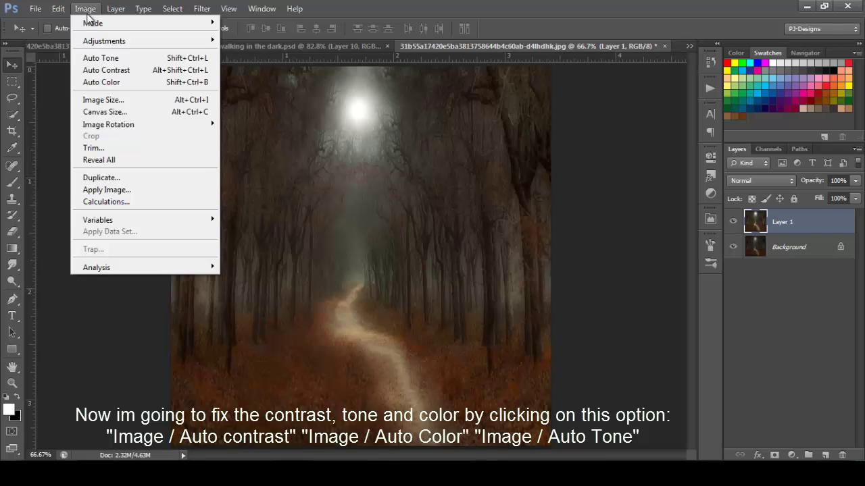
pyautogui.click(97, 81)
pyautogui.click(81, 10)
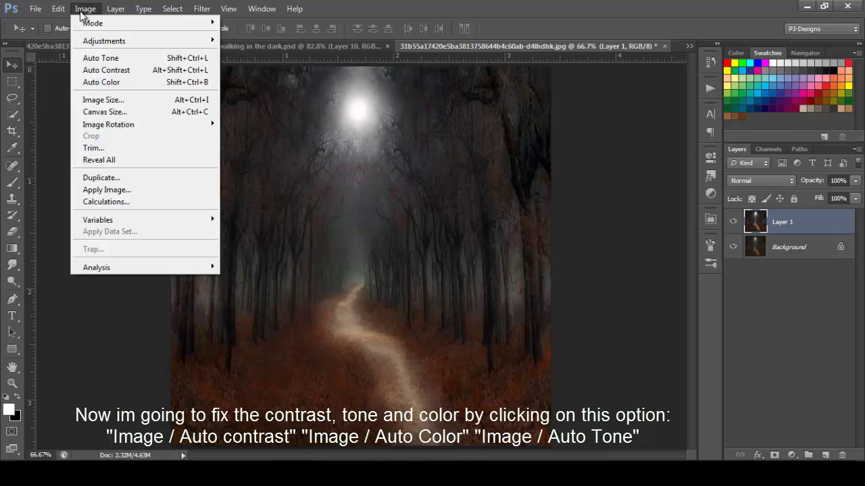
pyautogui.click(97, 59)
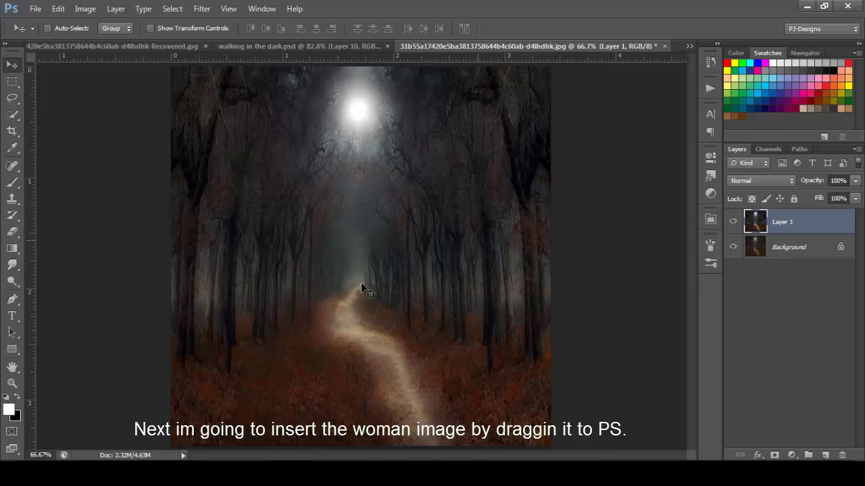
# - Switch to the tutorial folder in the file explorer and place the image of the woman with candles into the forest document
pyautogui.hotkey('alt', 'Tab')
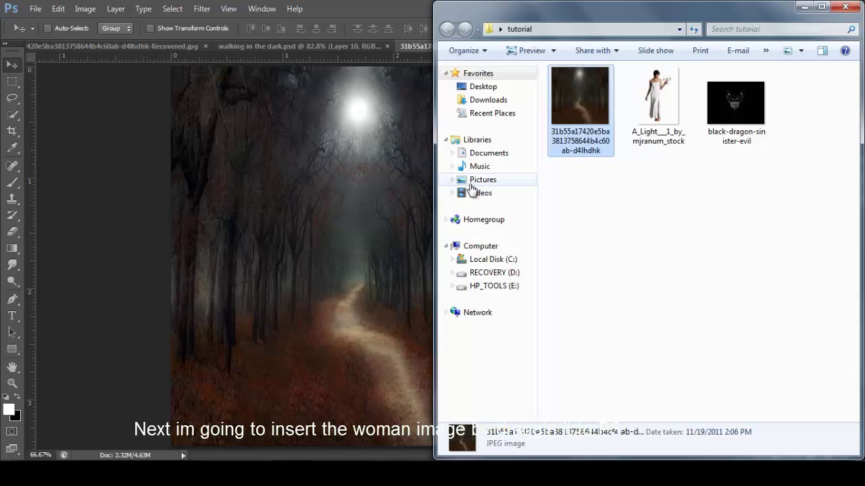
pyautogui.click(660, 105)
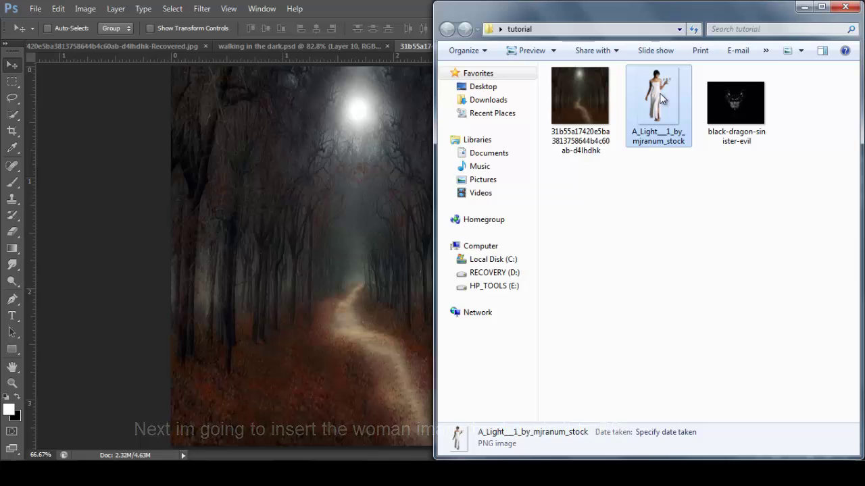
pyautogui.moveTo(661, 98); pyautogui.dragTo(388, 274)
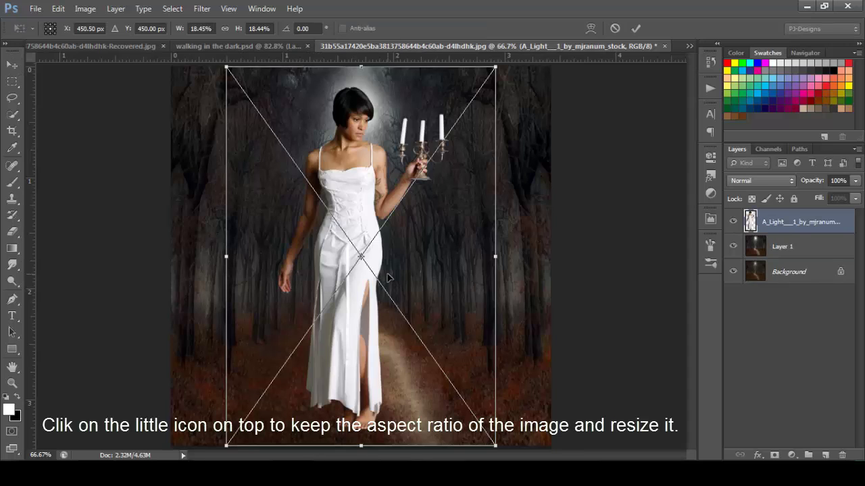
# - Scale the woman proportionally to about 9.73% and position her on the near end of the forest path
pyautogui.click(224, 29)
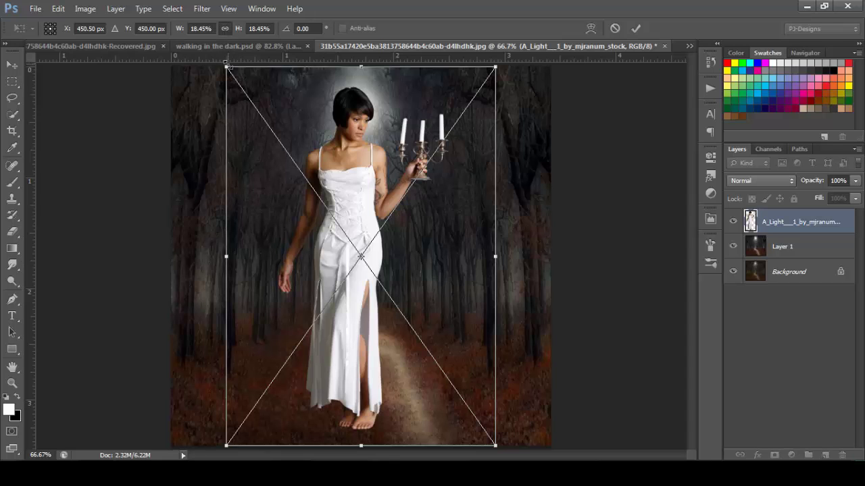
pyautogui.moveTo(227, 68); pyautogui.dragTo(342, 231)
pyautogui.moveTo(414, 295); pyautogui.dragTo(413, 276)
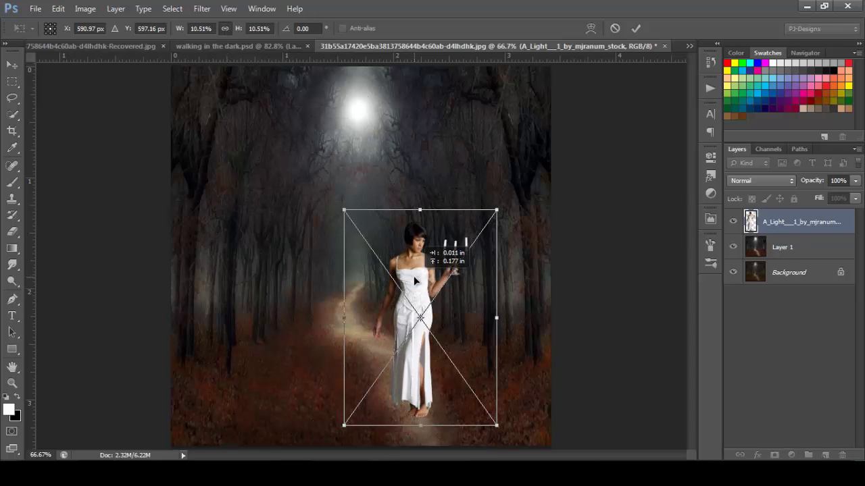
pyautogui.moveTo(343, 214); pyautogui.dragTo(345, 215)
pyautogui.moveTo(414, 274); pyautogui.dragTo(411, 270)
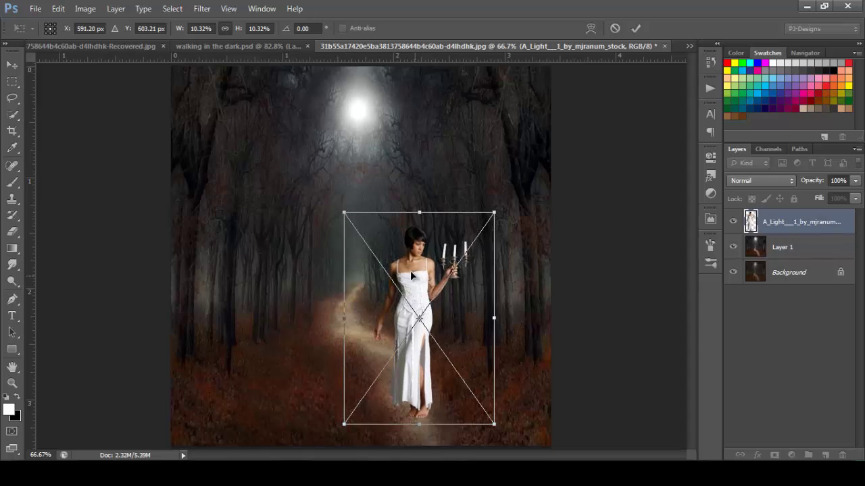
pyautogui.moveTo(343, 211); pyautogui.dragTo(348, 220)
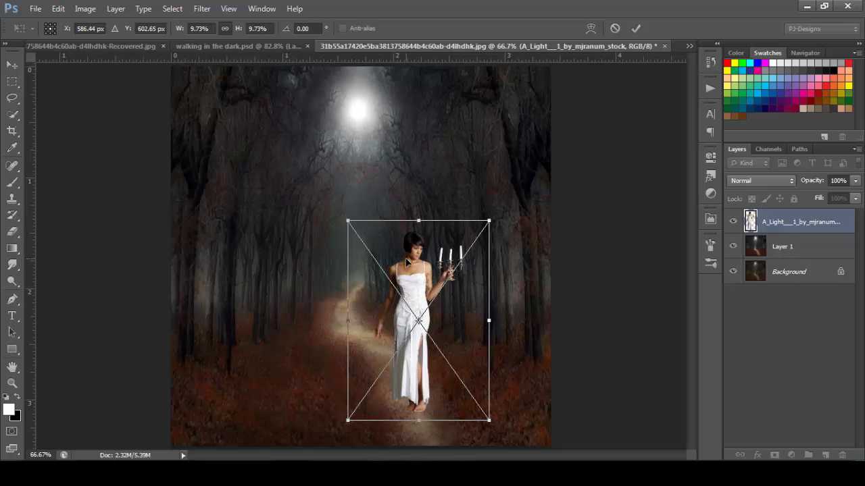
pyautogui.moveTo(412, 297); pyautogui.dragTo(414, 302)
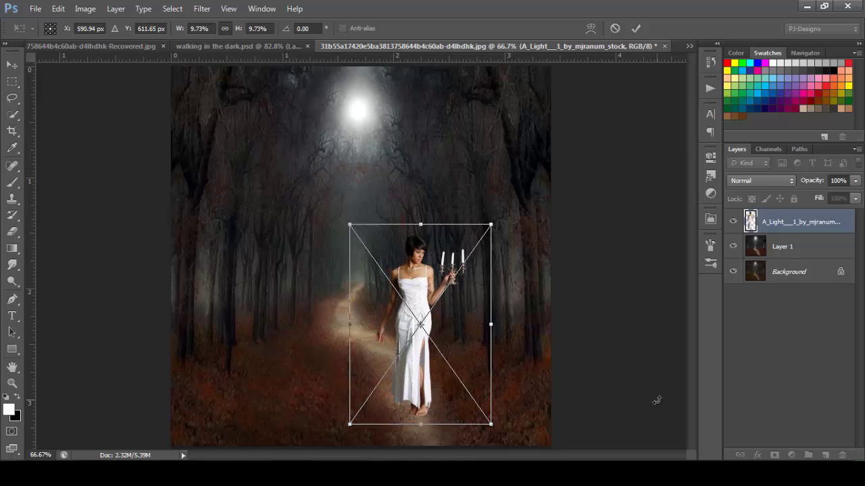
pyautogui.click(636, 29)
# - Add a Curves adjustment above Layer 1 and darken the forest with a curve point at input 98, output 60
pyautogui.click(795, 248)
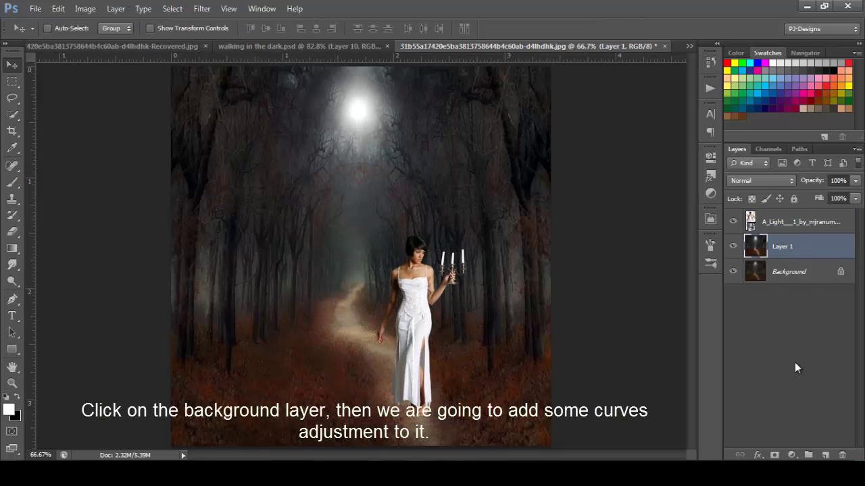
pyautogui.click(791, 455)
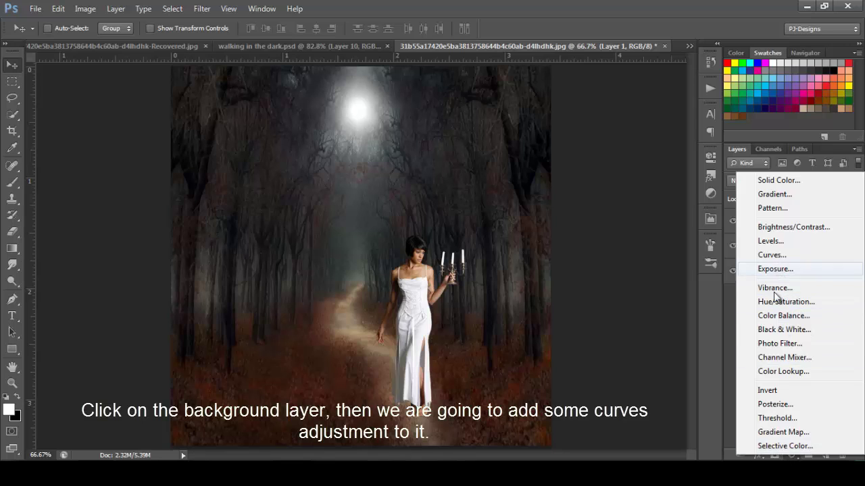
pyautogui.click(780, 255)
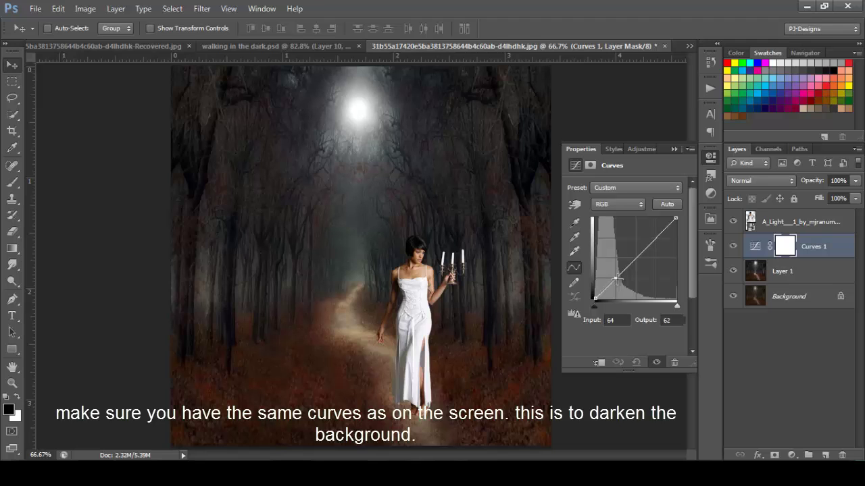
pyautogui.moveTo(616, 279); pyautogui.dragTo(626, 281)
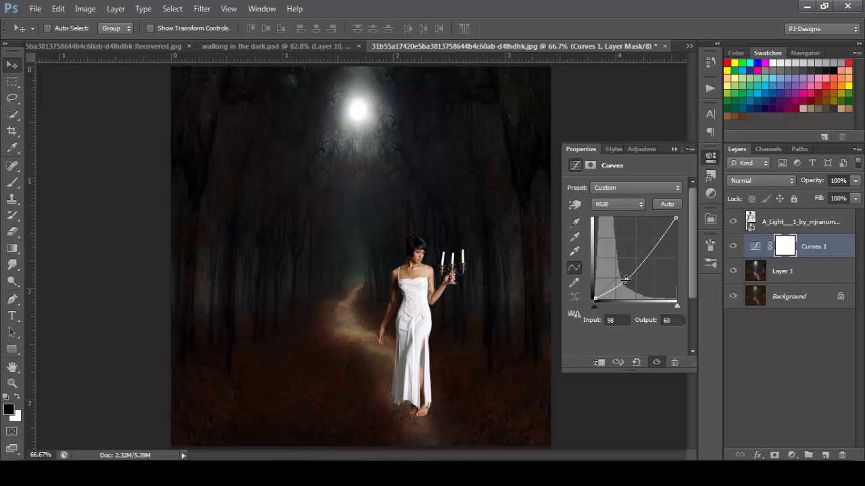
pyautogui.click(673, 145)
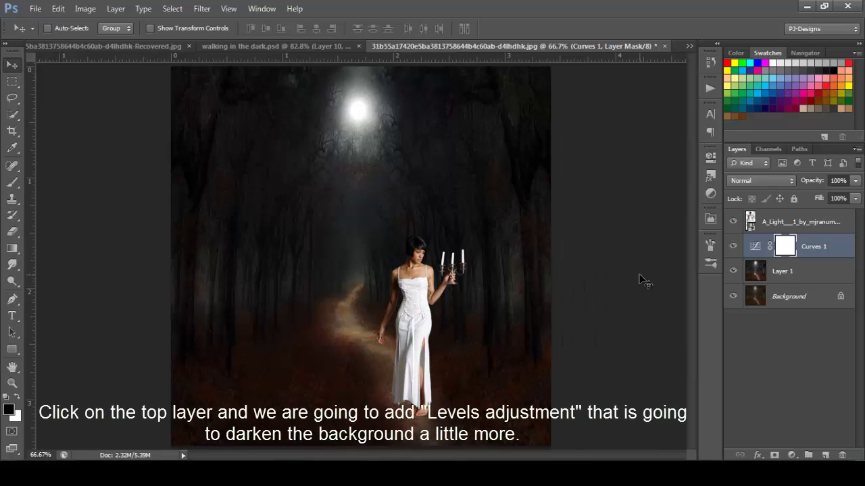
# - Add a Levels adjustment above the woman layer and set the midtone input level to 0.94
pyautogui.click(813, 224)
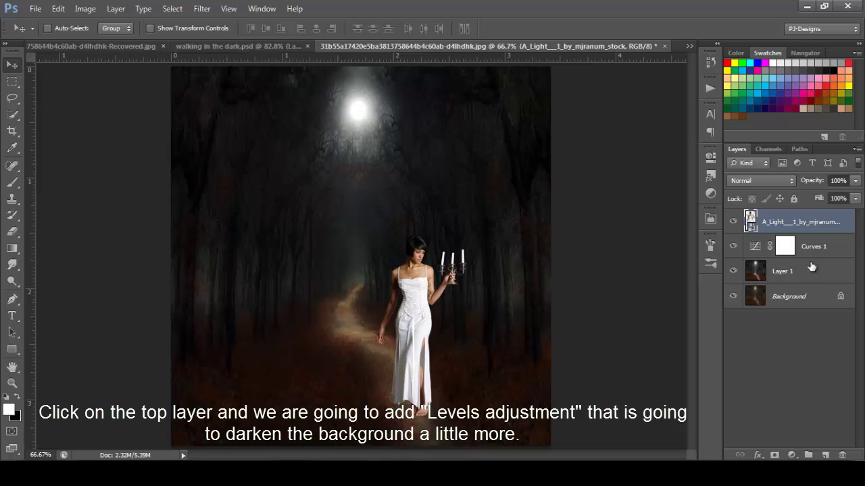
pyautogui.click(791, 457)
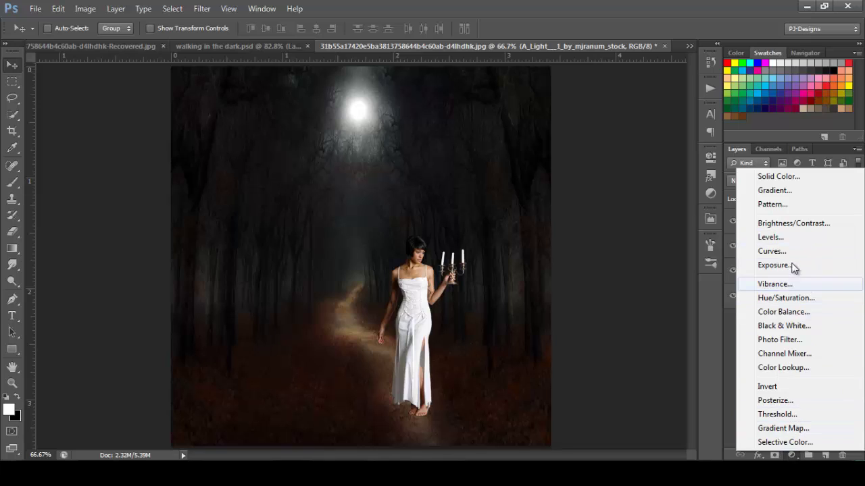
pyautogui.click(783, 238)
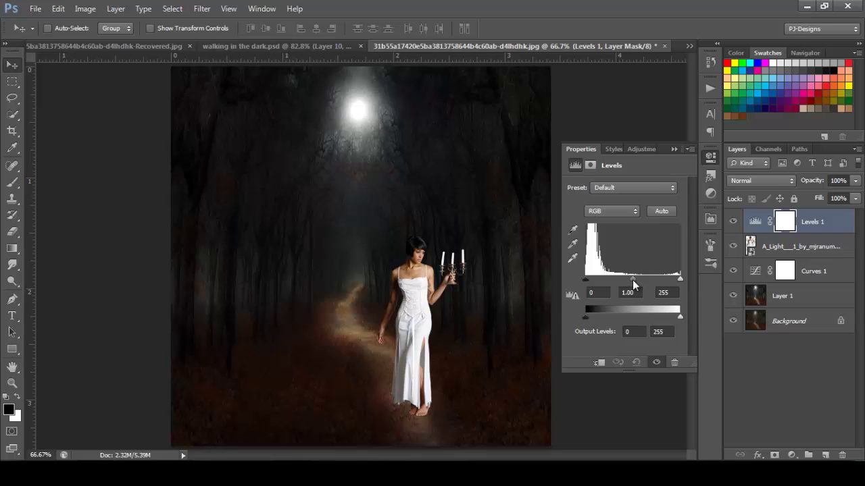
pyautogui.moveTo(634, 280); pyautogui.dragTo(635, 281)
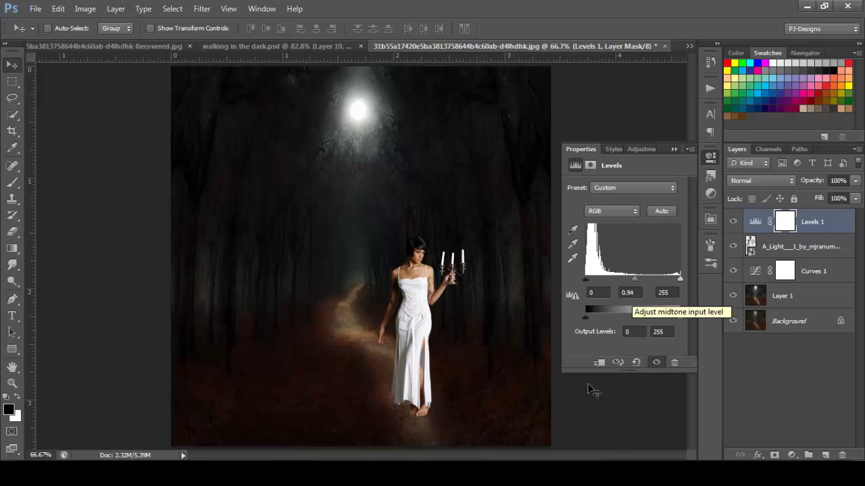
pyautogui.click(674, 149)
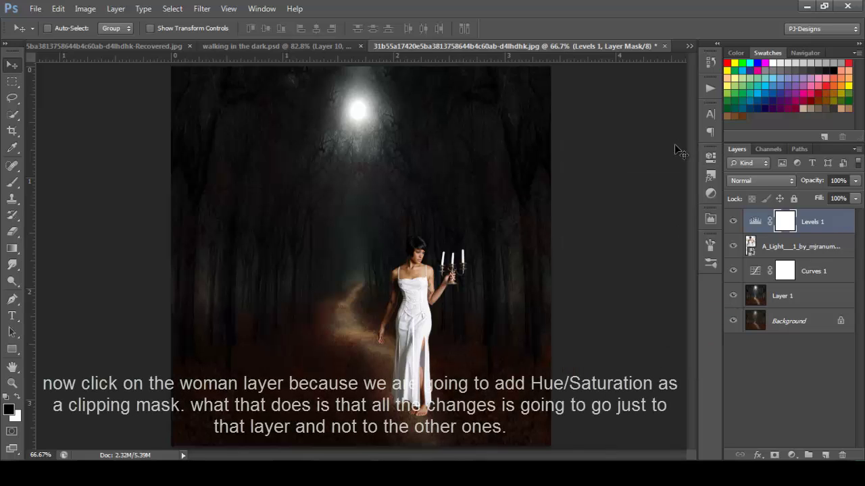
# - Add a Hue/Saturation adjustment clipped to the woman layer and set its saturation to -24
pyautogui.click(816, 247)
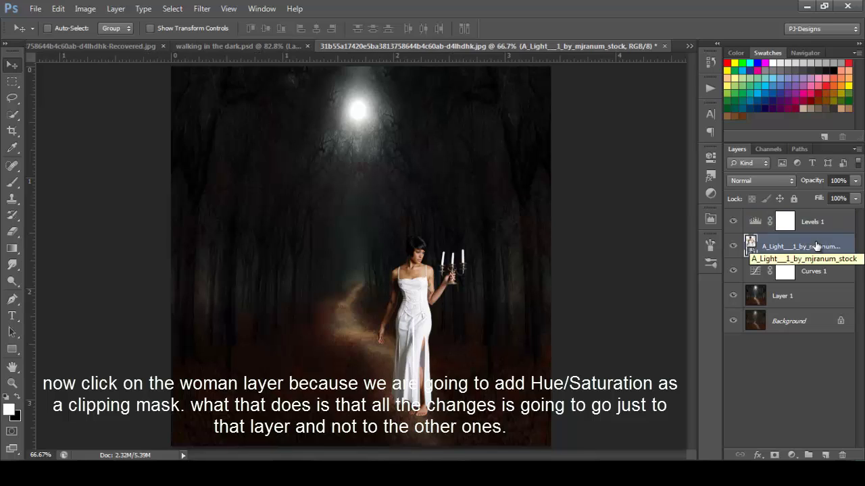
pyautogui.click(792, 456)
pyautogui.click(764, 300)
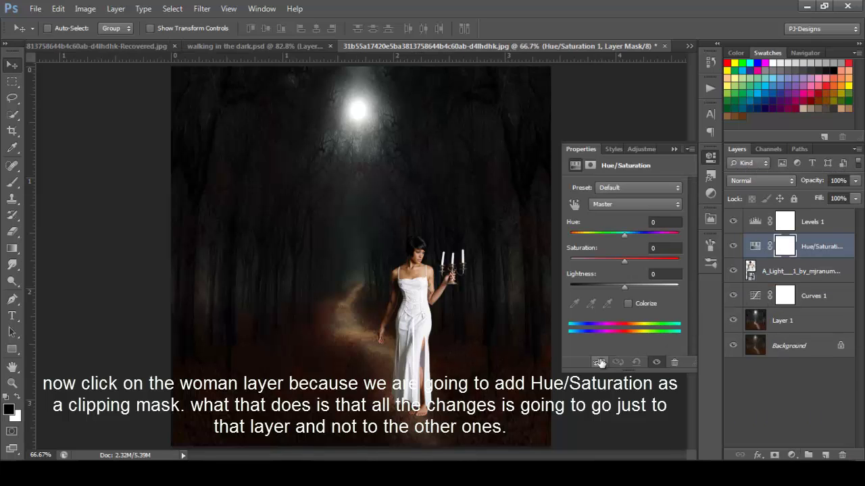
pyautogui.click(601, 364)
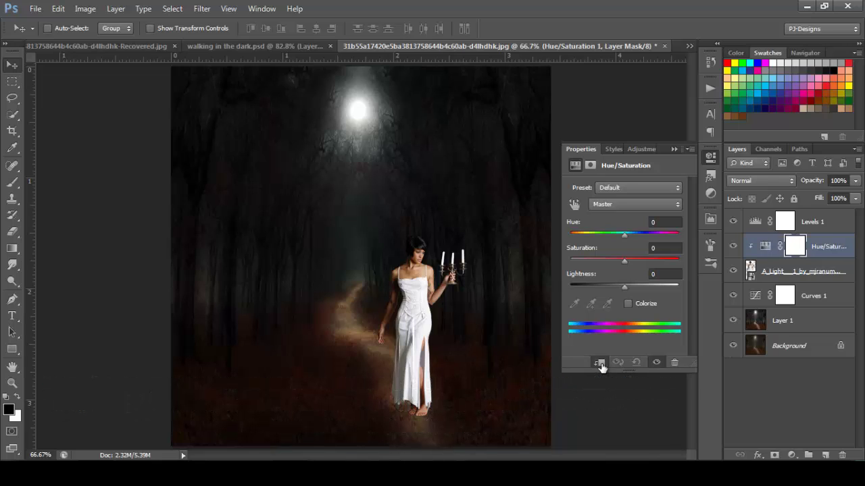
pyautogui.click(611, 258)
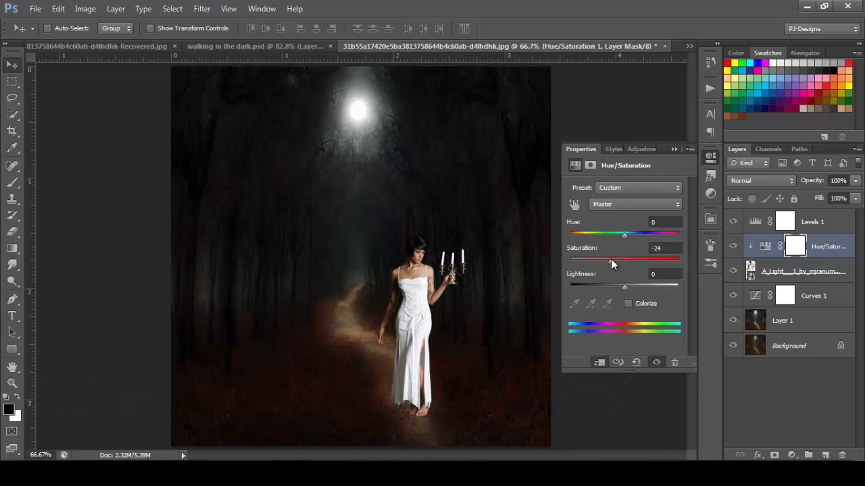
pyautogui.click(674, 248)
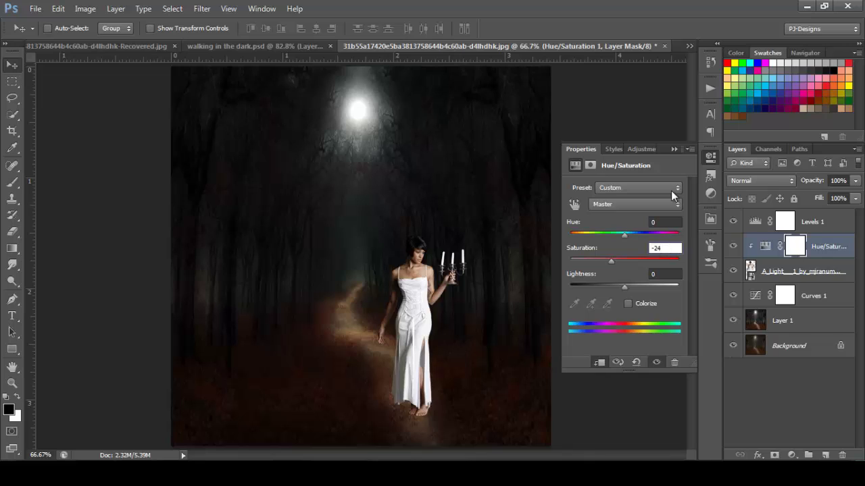
pyautogui.click(673, 150)
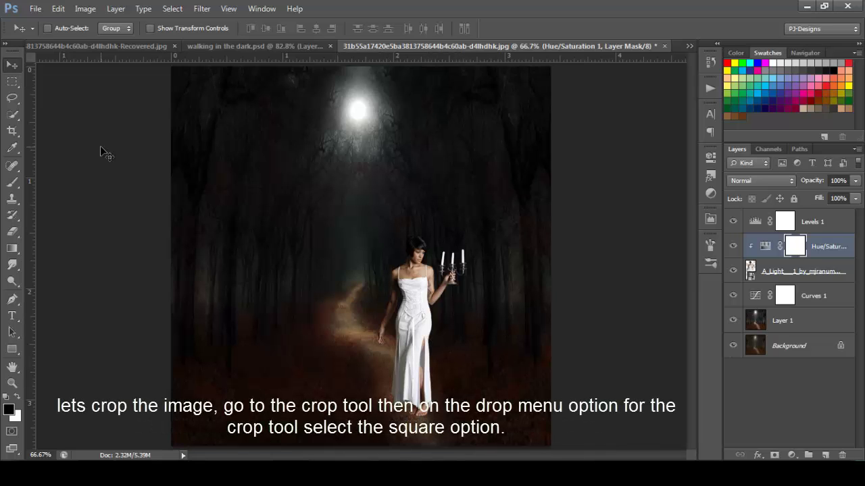
# - Crop the image to a 1 x 1 (Square) ratio framed tighter around the woman, cutting out the moon above
pyautogui.click(8, 132)
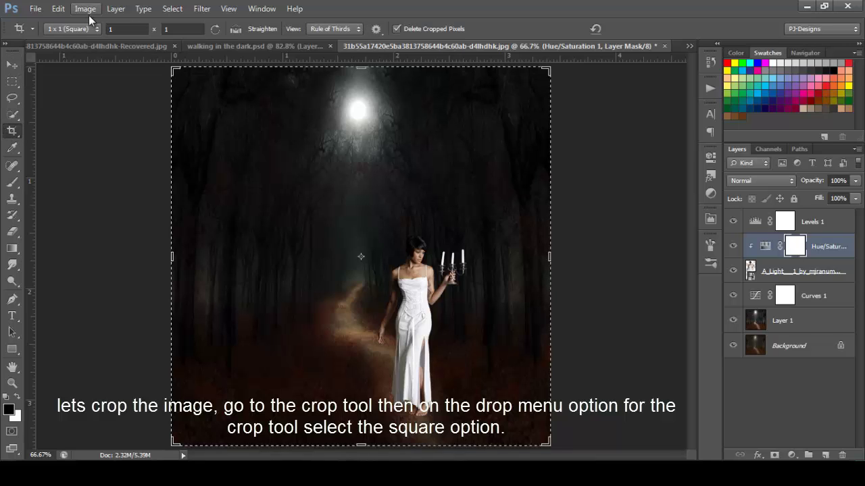
pyautogui.click(97, 30)
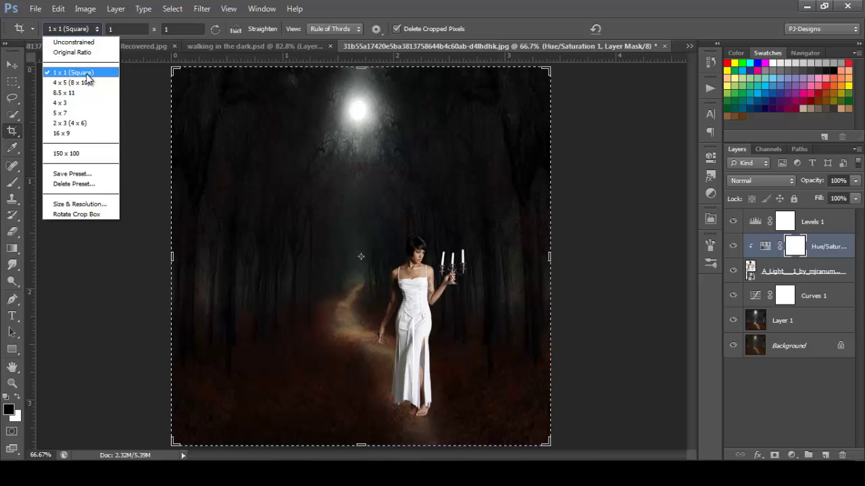
pyautogui.click(97, 31)
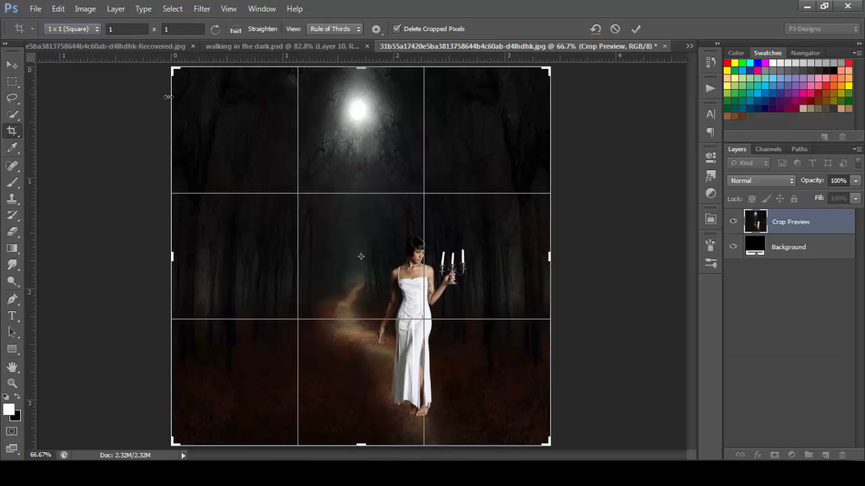
pyautogui.moveTo(173, 70); pyautogui.dragTo(214, 116)
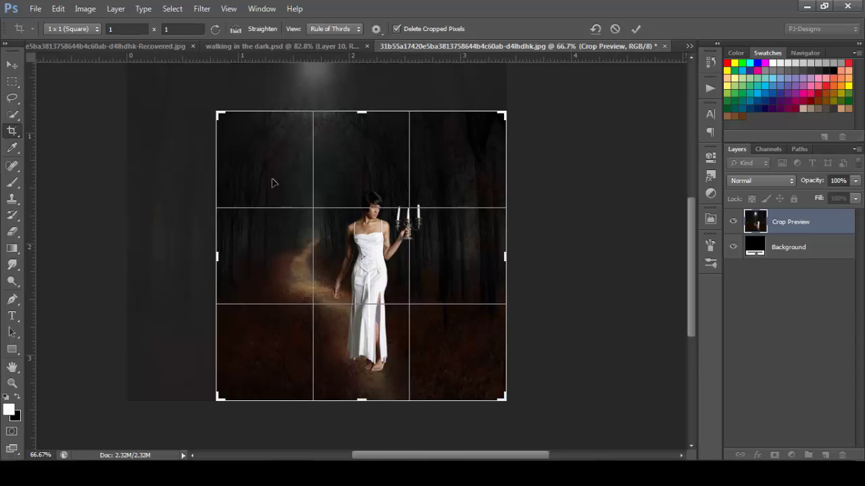
pyautogui.click(635, 30)
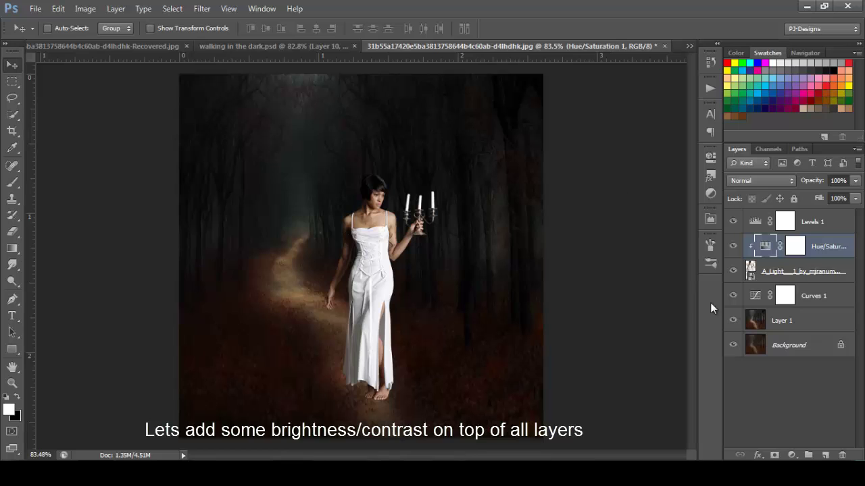
# - Add a Brightness/Contrast adjustment above all the layers and set its brightness to -50
pyautogui.click(811, 222)
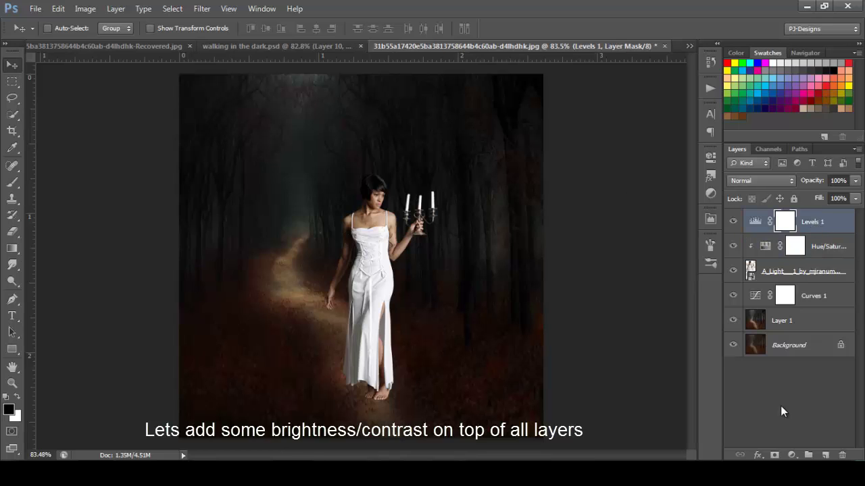
pyautogui.click(791, 454)
pyautogui.click(756, 220)
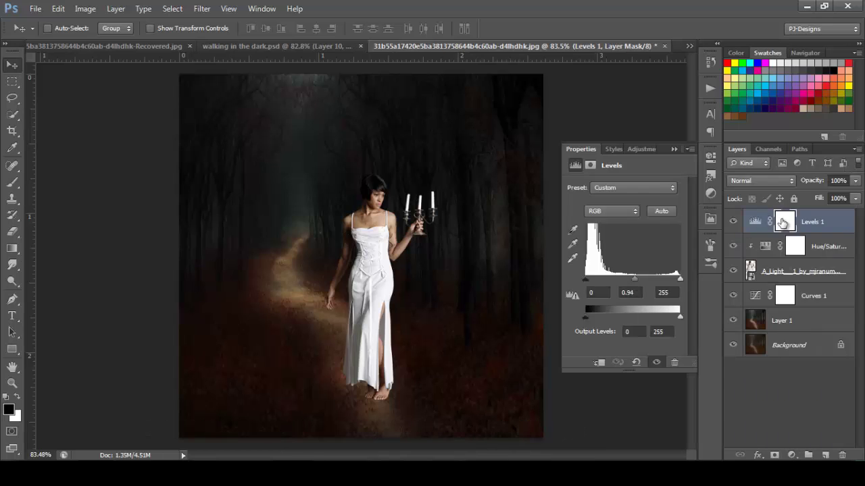
pyautogui.click(636, 210)
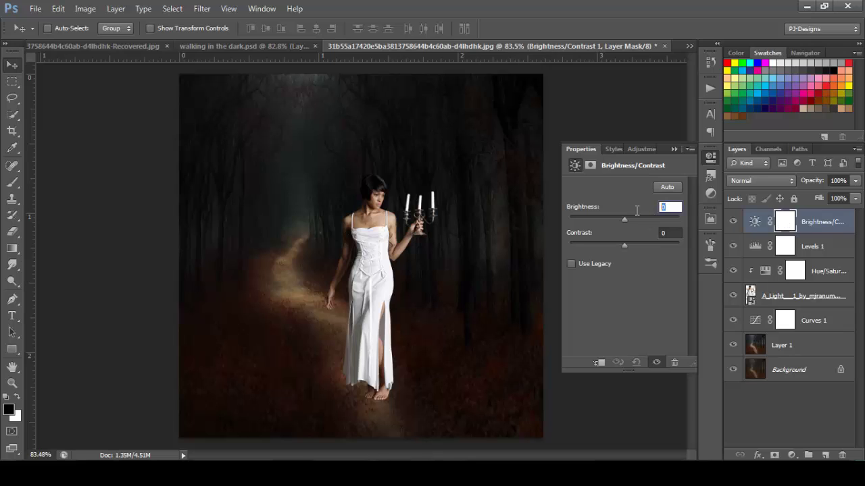
pyautogui.write('-50')
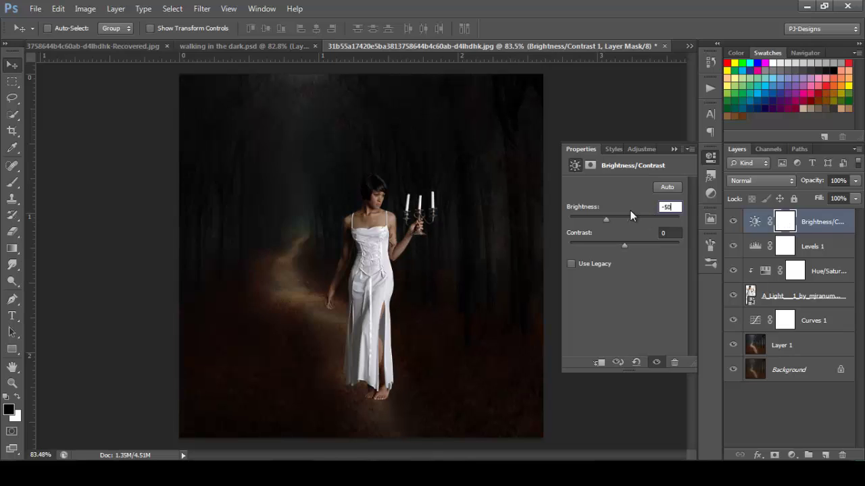
pyautogui.press('Return')
pyautogui.click(674, 149)
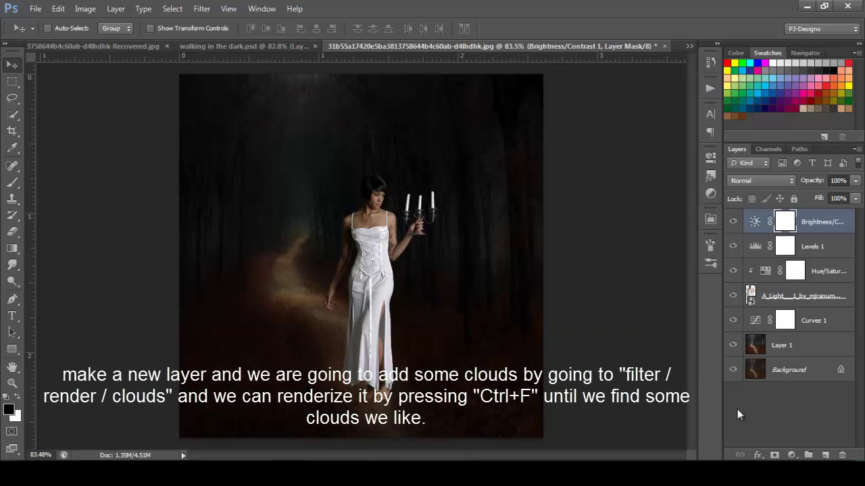
# - Create a new layer on top of the stack and name it "clouds"
pyautogui.click(825, 455)
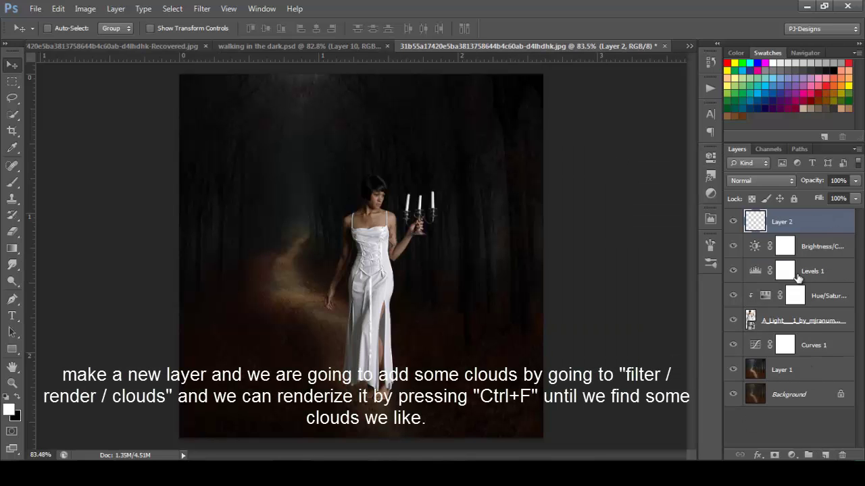
pyautogui.doubleClick(782, 223)
pyautogui.write('clouds')
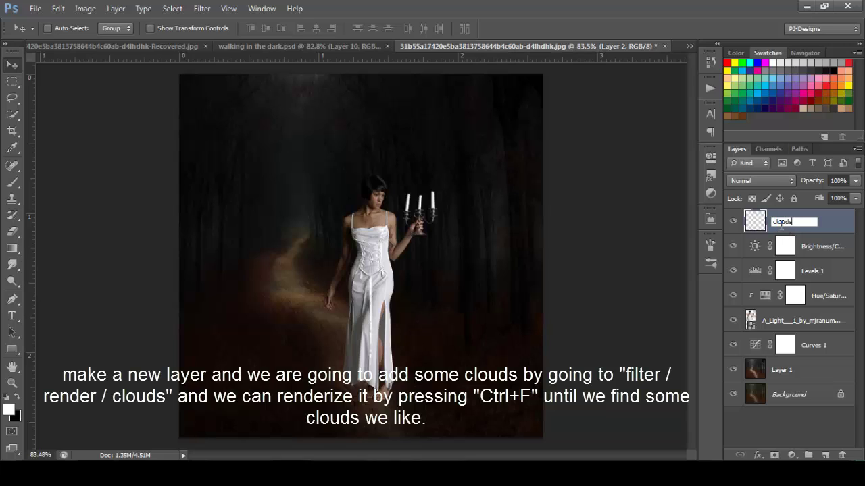
pyautogui.press('Return')
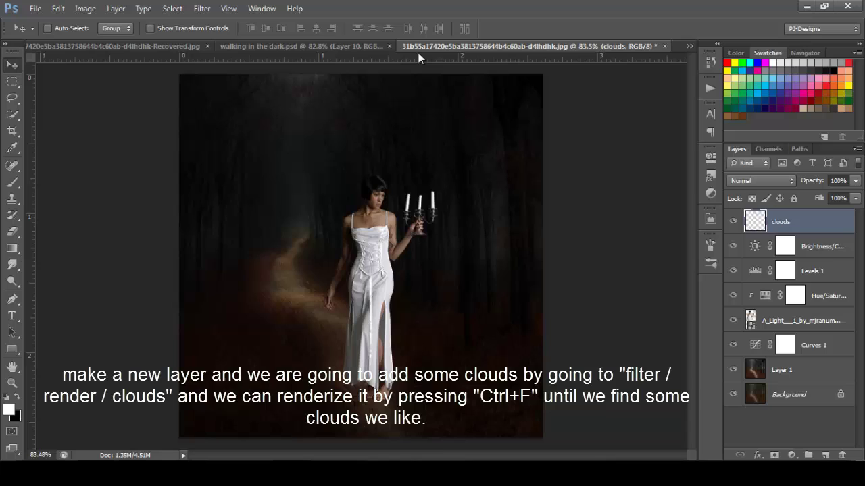
# - Render the Clouds filter on the clouds layer, repeating it for a different pattern, and set the layer's blend mode to Soft Light
pyautogui.click(199, 9)
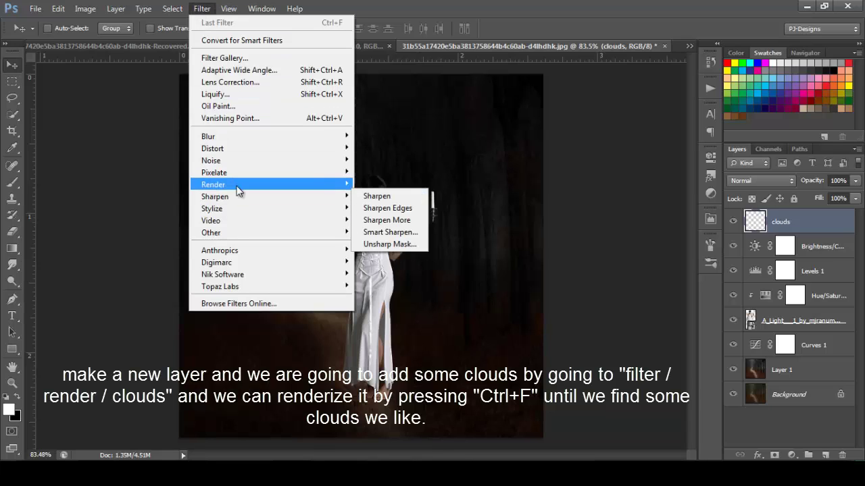
pyautogui.moveTo(239, 187)
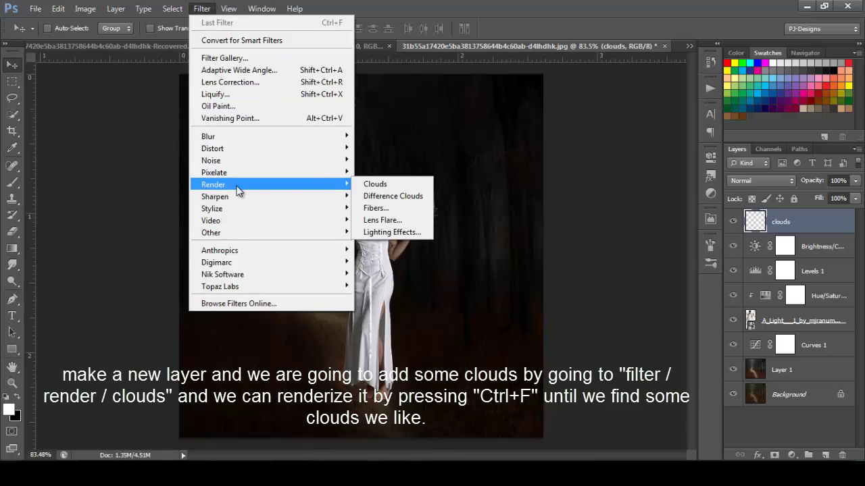
pyautogui.click(371, 186)
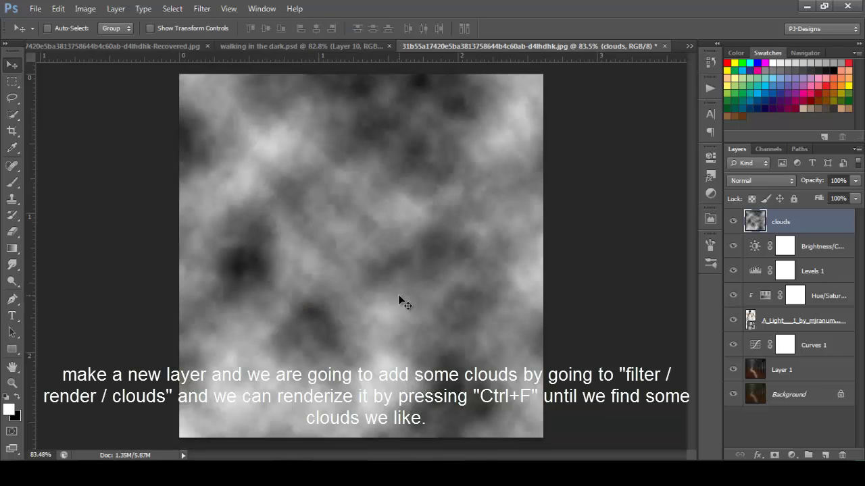
pyautogui.hotkey('ctrl', 'f')
pyautogui.hotkey('ctrl', 'f')
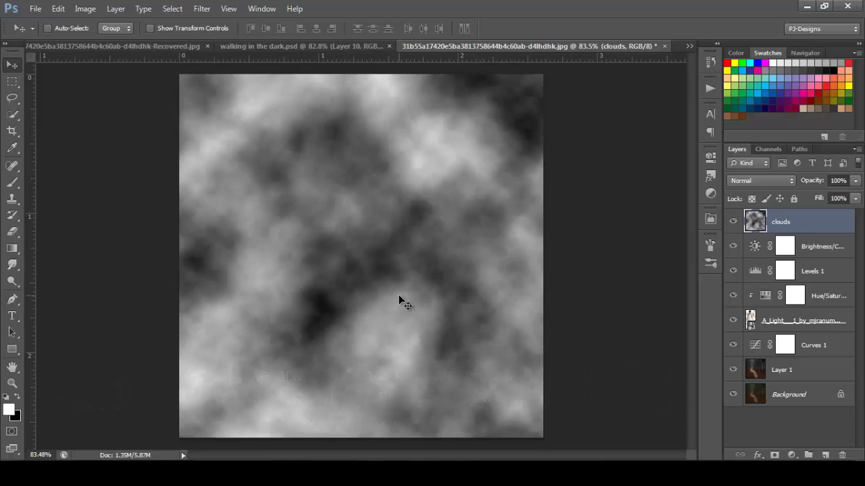
pyautogui.click(749, 180)
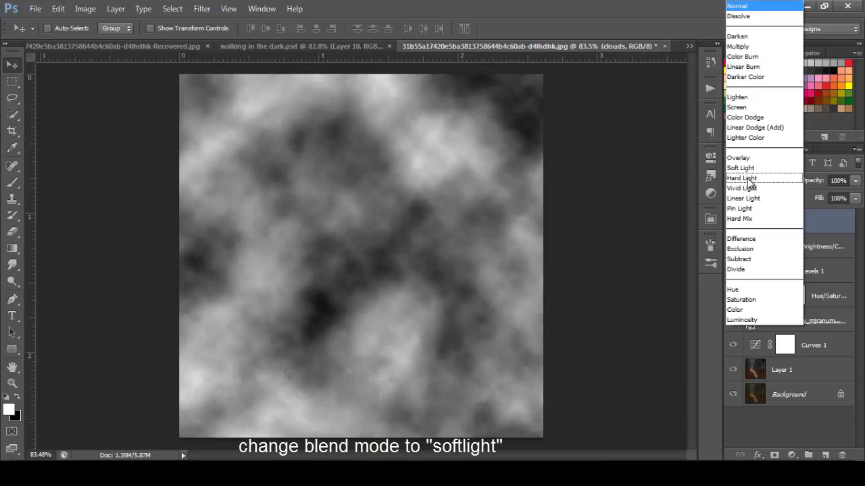
pyautogui.click(748, 168)
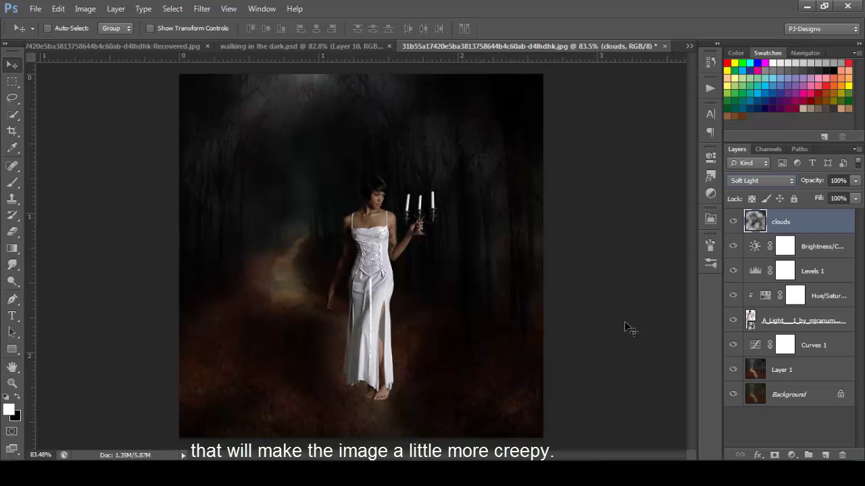
# - Create a new layer directly below the woman layer and name it "shadow"
pyautogui.click(794, 323)
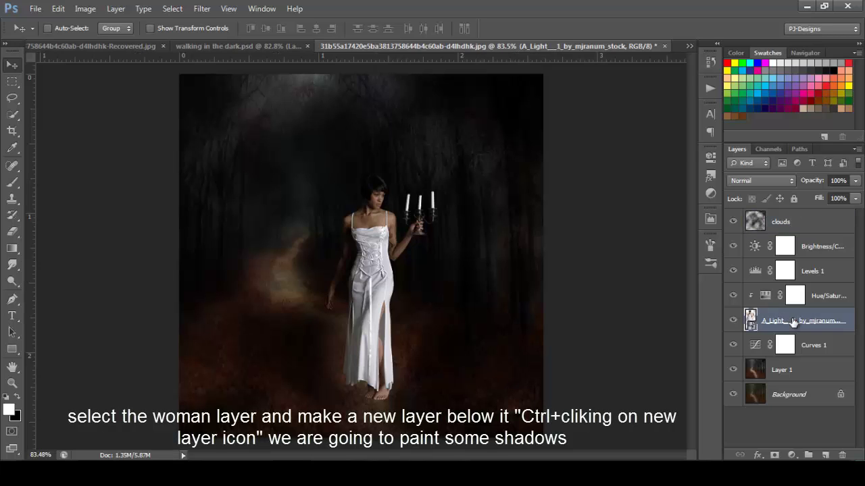
pyautogui.keyDown('ctrl'); pyautogui.click(825, 454); pyautogui.keyUp('ctrl')
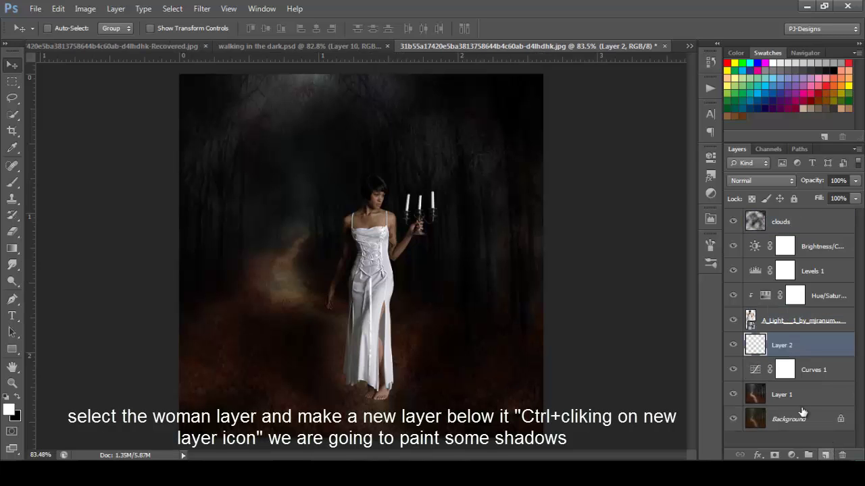
pyautogui.doubleClick(784, 346)
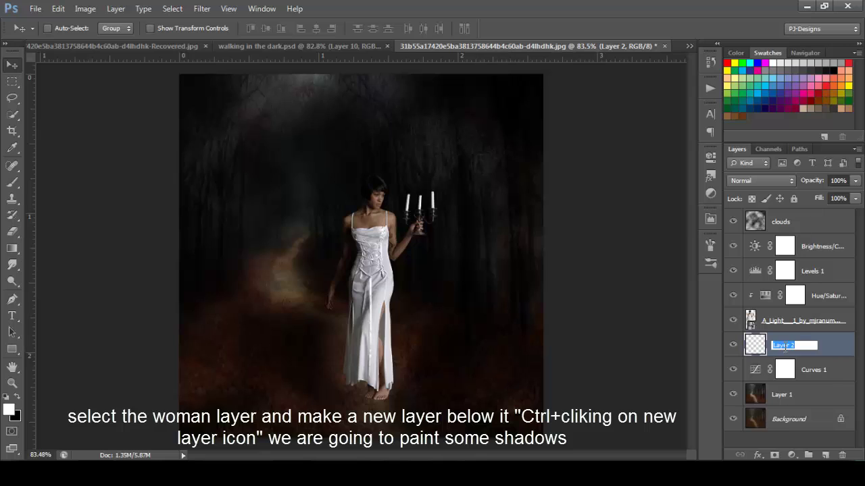
pyautogui.write('shadow')
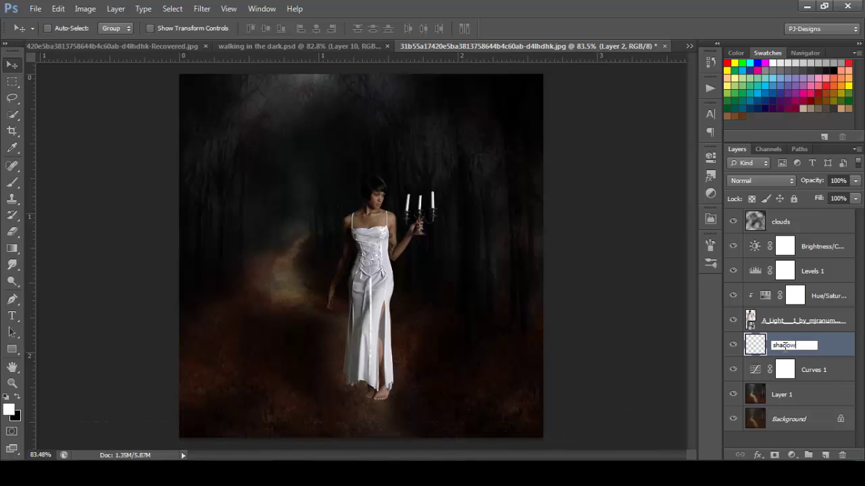
pyautogui.press('Return')
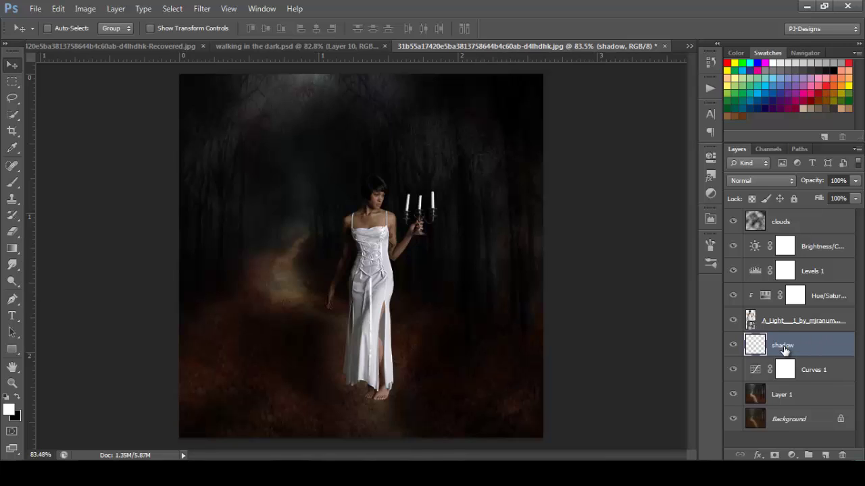
# - Paint a contact shadow directly under the woman's feet on the shadow layer with a soft black 15 px brush
pyautogui.click(12, 183)
pyautogui.click(60, 30)
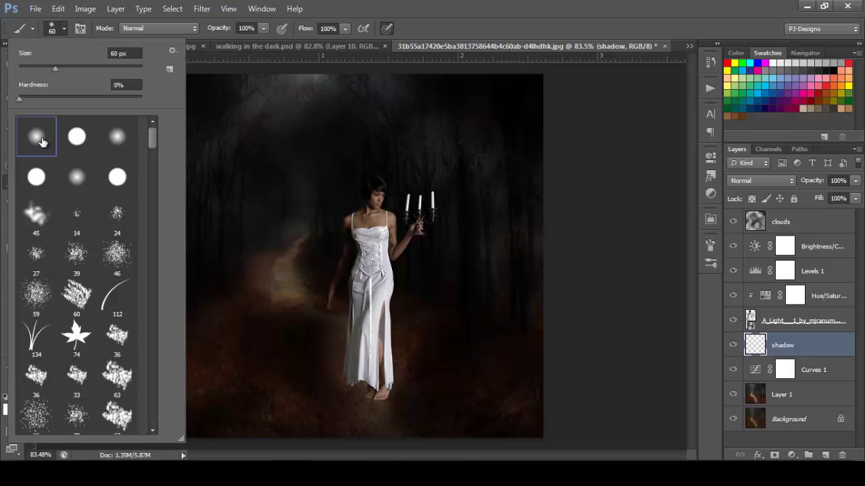
pyautogui.click(65, 28)
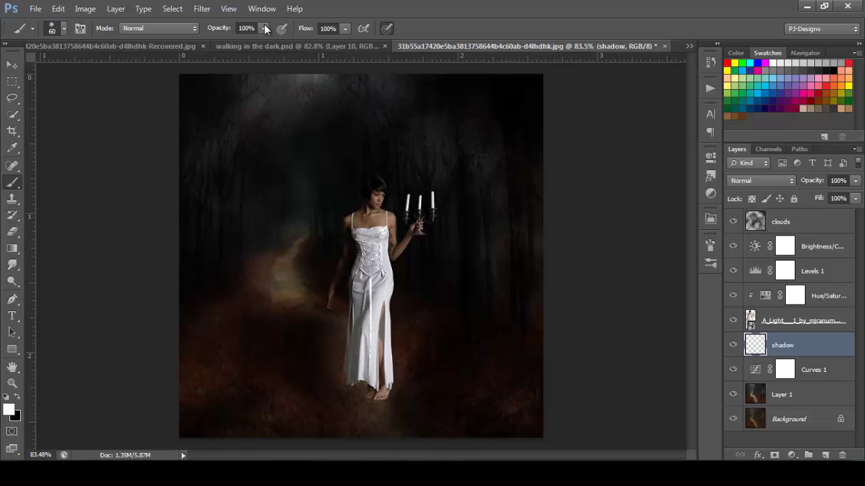
pyautogui.press('[')
pyautogui.hotkey('ctrl', '+')
pyautogui.hotkey('ctrl', '+')
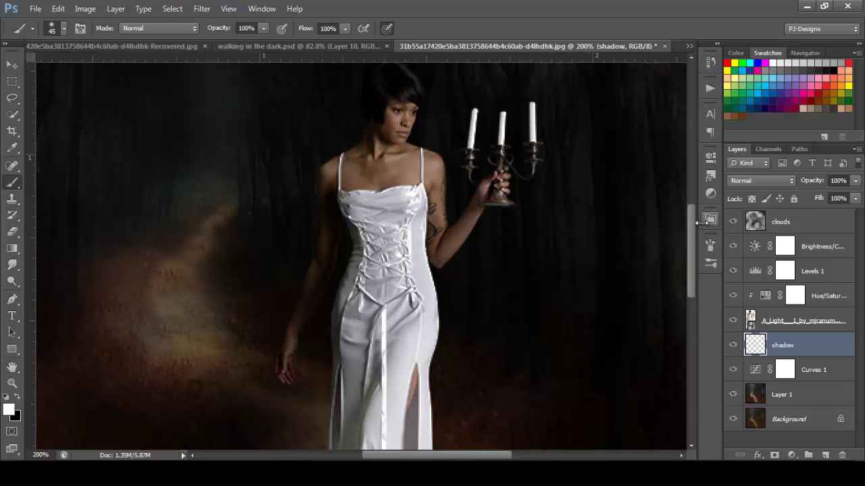
pyautogui.scroll(-5, 687, 312)
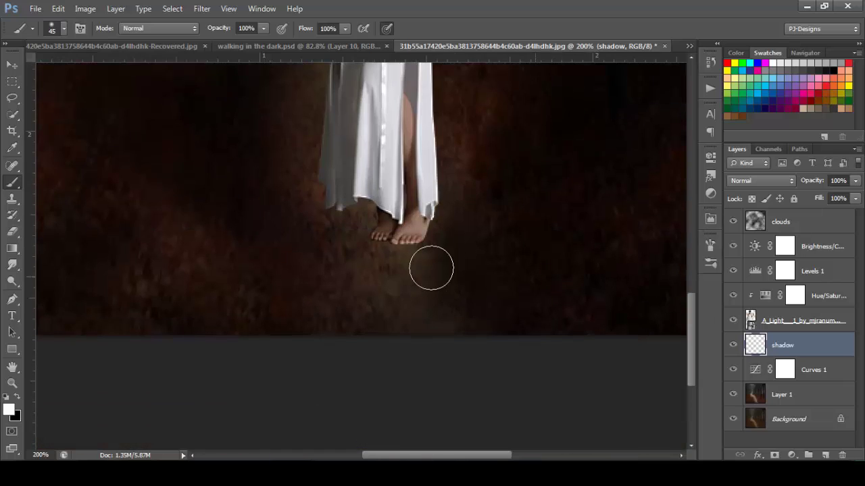
pyautogui.press('[')
pyautogui.press('[')
pyautogui.press('[')
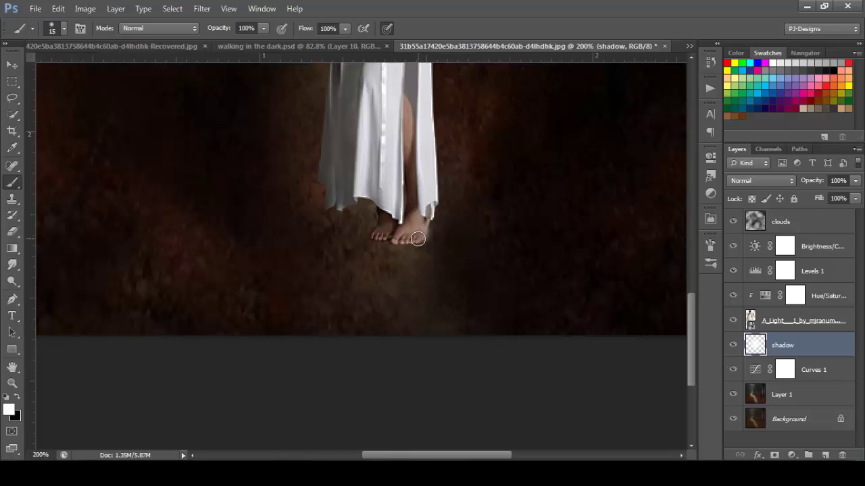
pyautogui.click(17, 397)
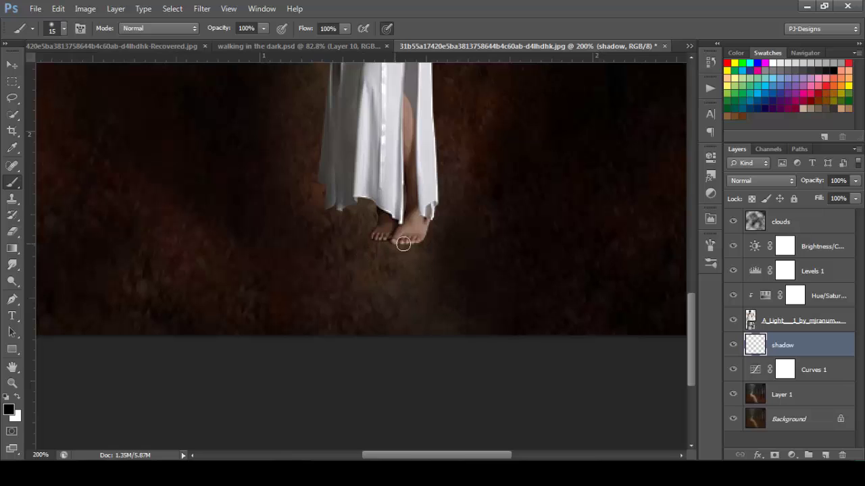
pyautogui.moveTo(420, 233)
pyautogui.mouseDown()
pyautogui.moveTo(378, 230)
pyautogui.moveTo(419, 237)
pyautogui.moveTo(423, 220)
pyautogui.moveTo(414, 234)
pyautogui.mouseUp()
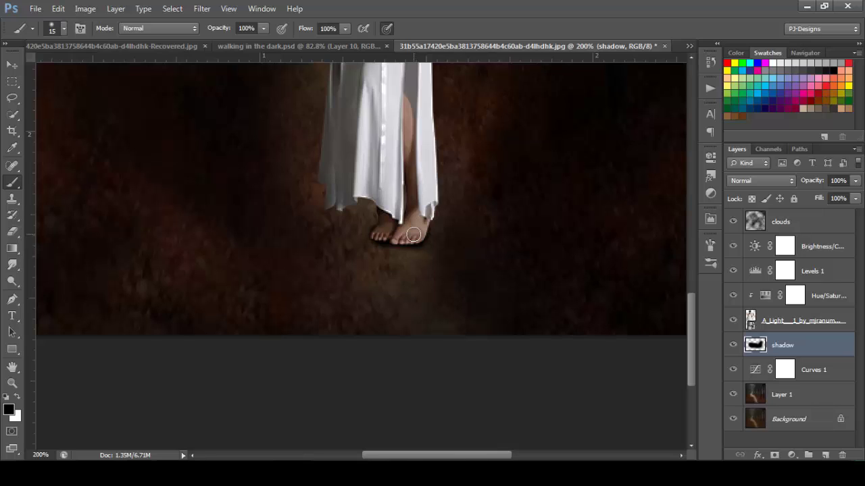
# - Set the brush opacity to 50% and paint a fainter cast shadow on the ground in front of the woman's feet
pyautogui.click(264, 28)
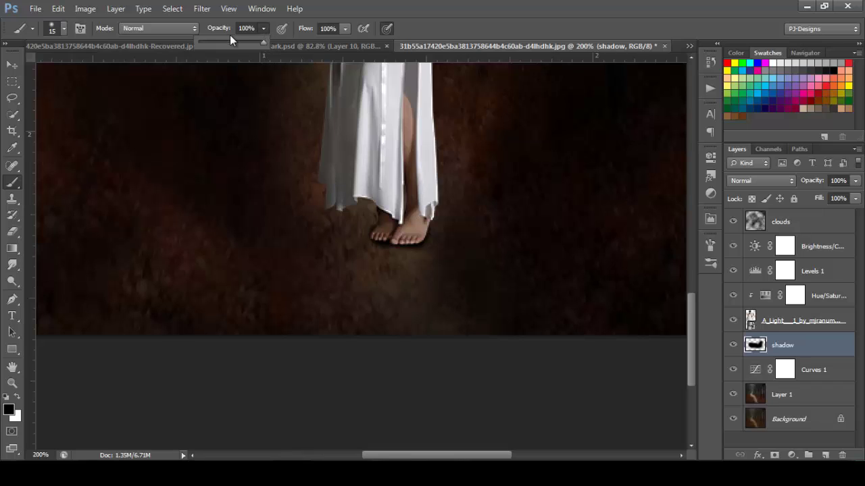
pyautogui.click(229, 41)
pyautogui.click(265, 27)
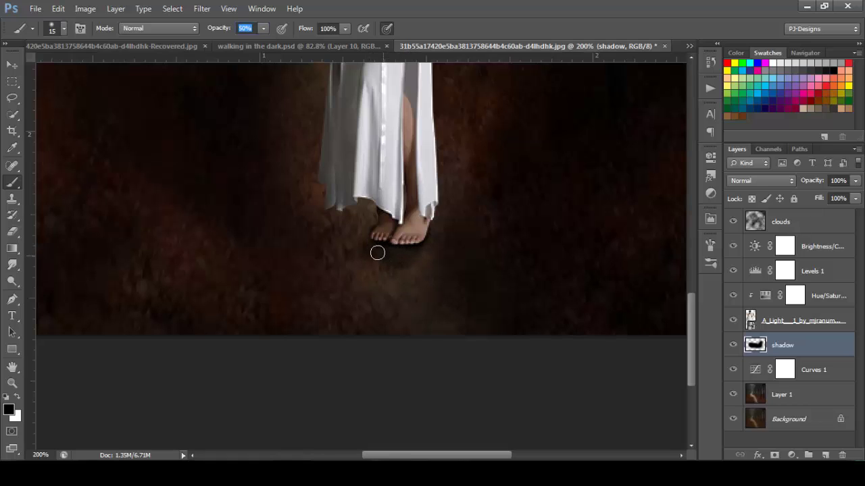
pyautogui.moveTo(364, 260)
pyautogui.mouseDown()
pyautogui.moveTo(403, 265)
pyautogui.moveTo(403, 276)
pyautogui.moveTo(332, 267)
pyautogui.moveTo(398, 280)
pyautogui.moveTo(335, 269)
pyautogui.moveTo(393, 291)
pyautogui.mouseUp()
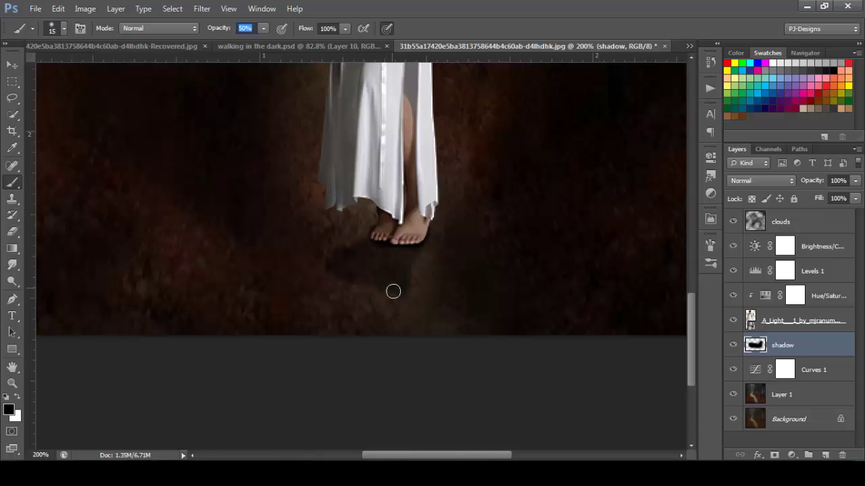
# - Lower the brush opacity to 21% and extend the faint cast shadow further across the ground in front of the woman's feet
pyautogui.click(263, 28)
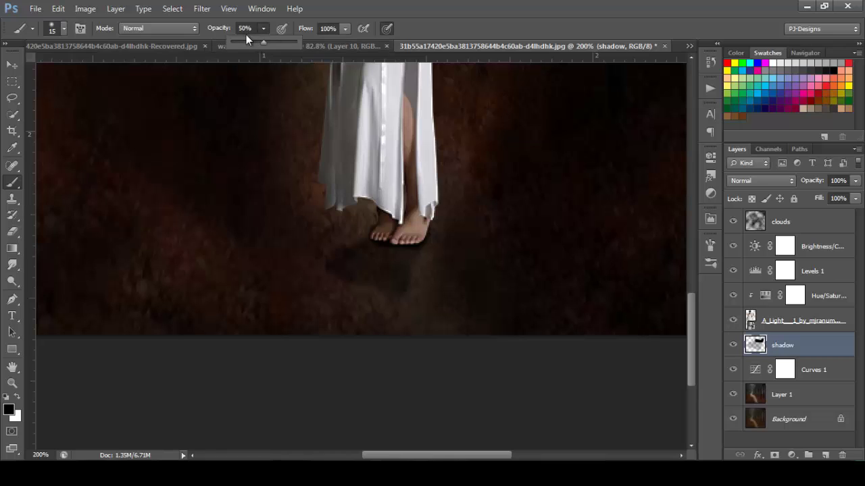
pyautogui.click(345, 277)
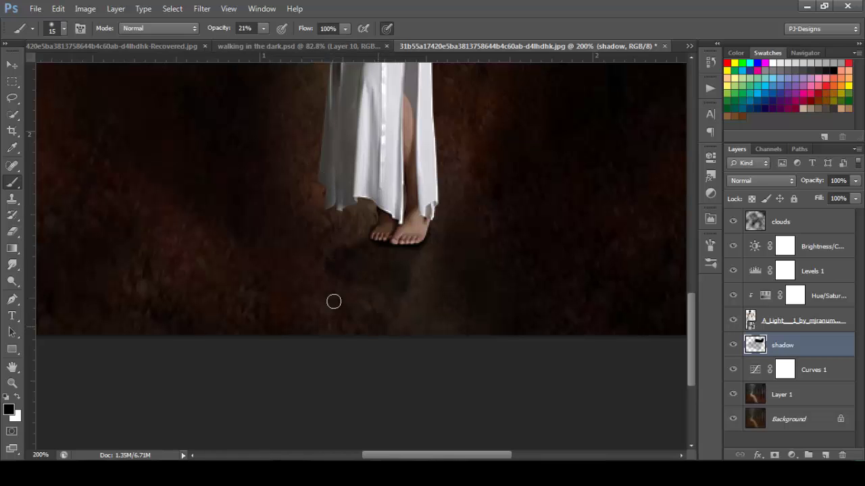
pyautogui.moveTo(346, 320)
pyautogui.mouseDown()
pyautogui.moveTo(382, 332)
pyautogui.moveTo(285, 318)
pyautogui.moveTo(279, 338)
pyautogui.moveTo(385, 298)
pyautogui.mouseUp()
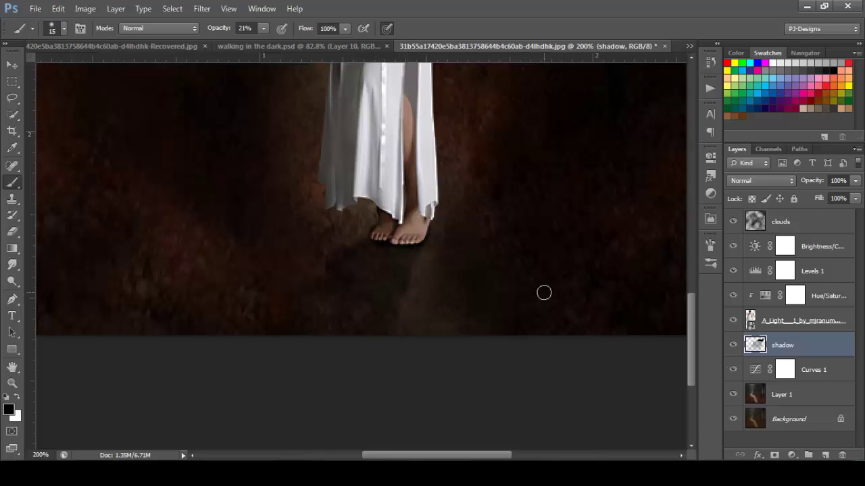
pyautogui.hotkey('ctrl', '0')
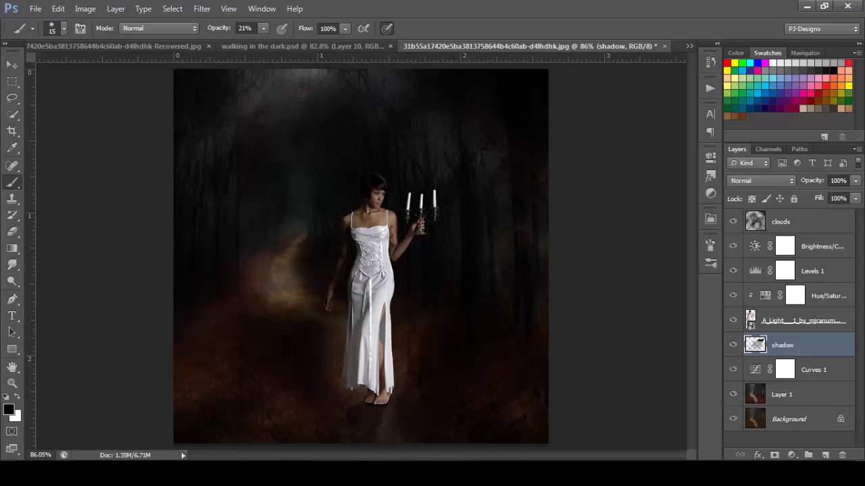
# - Rasterize the woman layer so that it can be painted on directly
pyautogui.hotkey('ctrl', '+')
pyautogui.hotkey('ctrl', '+')
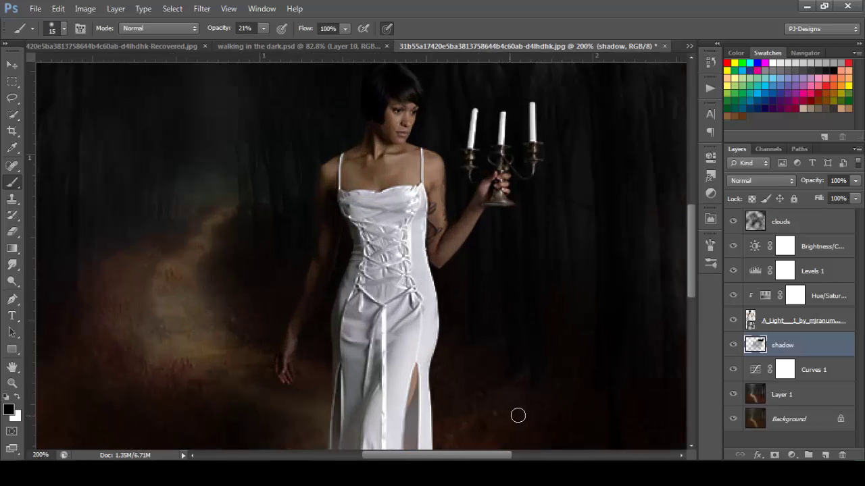
pyautogui.moveTo(690, 236); pyautogui.dragTo(690, 300)
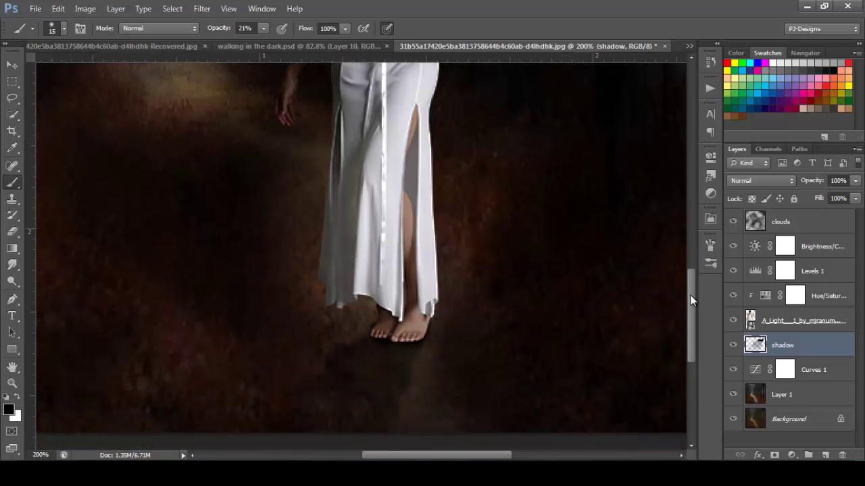
pyautogui.click(784, 325)
pyautogui.rightClick(784, 325)
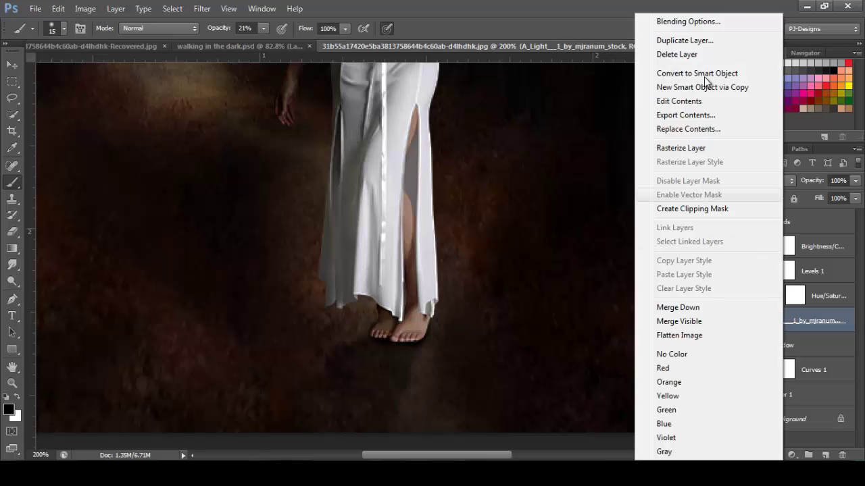
pyautogui.click(694, 147)
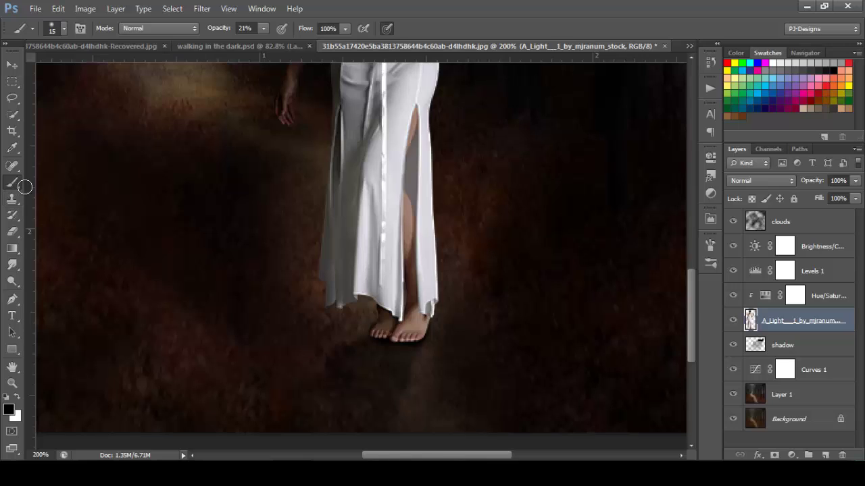
# - Shade the woman's feet and lower leg with a 9 px black brush at 21% opacity
pyautogui.press('[')
pyautogui.press('[')
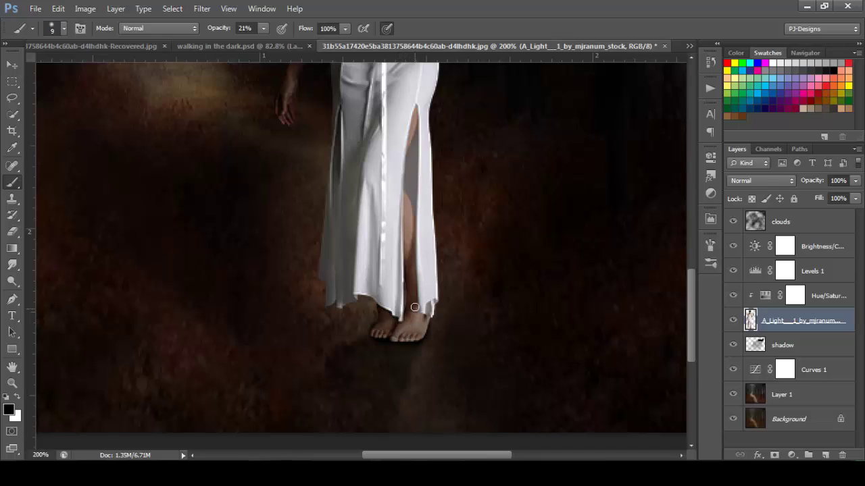
pyautogui.scroll(-3, 415, 307)
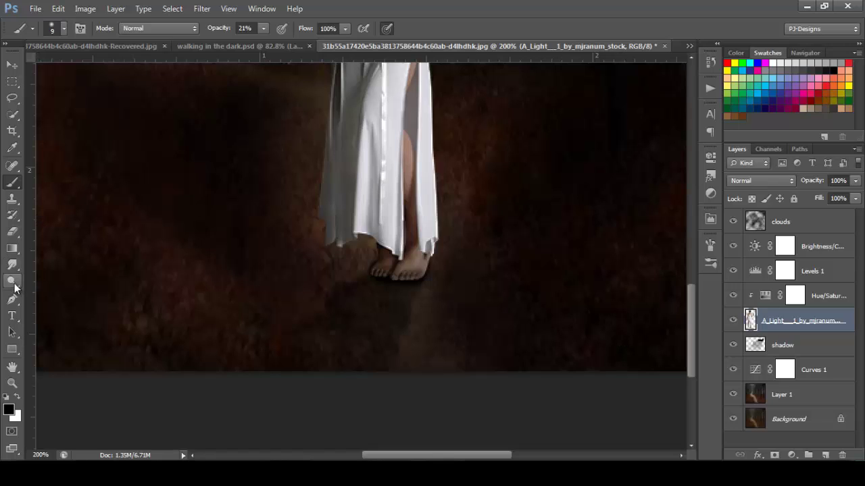
# - Darken the woman's toes and feet with an 8 px Burn tool set to Midtones at 16% exposure
pyautogui.moveTo(13, 287); pyautogui.dragTo(40, 292)
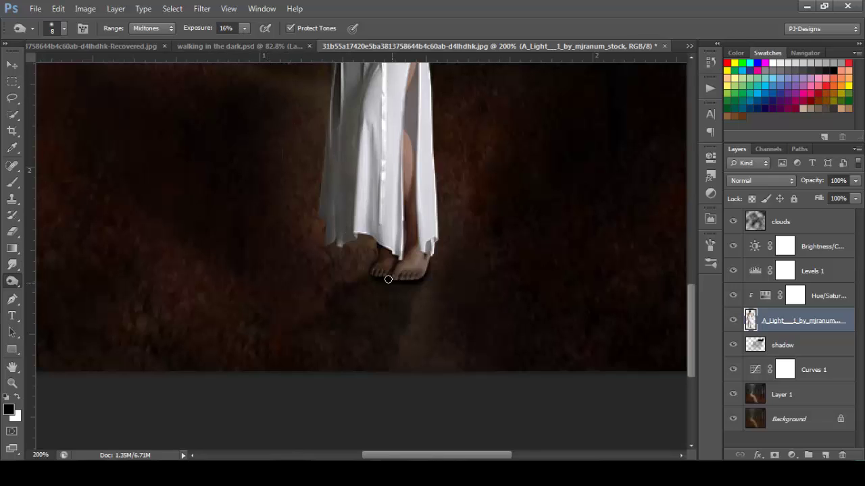
pyautogui.moveTo(372, 273)
pyautogui.mouseDown()
pyautogui.moveTo(419, 275)
pyautogui.moveTo(424, 265)
pyautogui.moveTo(393, 268)
pyautogui.moveTo(420, 251)
pyautogui.moveTo(400, 271)
pyautogui.mouseUp()
pyautogui.hotkey('ctrl', '0')
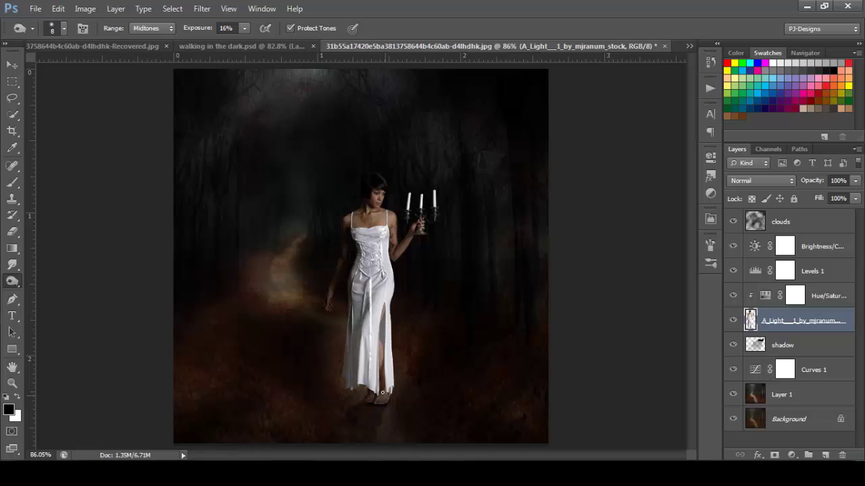
# - Return to the Brush tool and set its opacity to 13%
pyautogui.press('b')
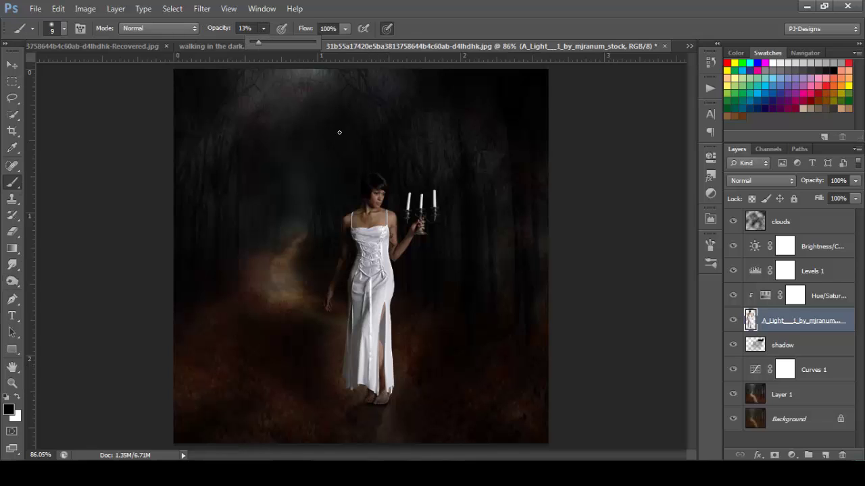
pyautogui.press('1')
pyautogui.press('3')
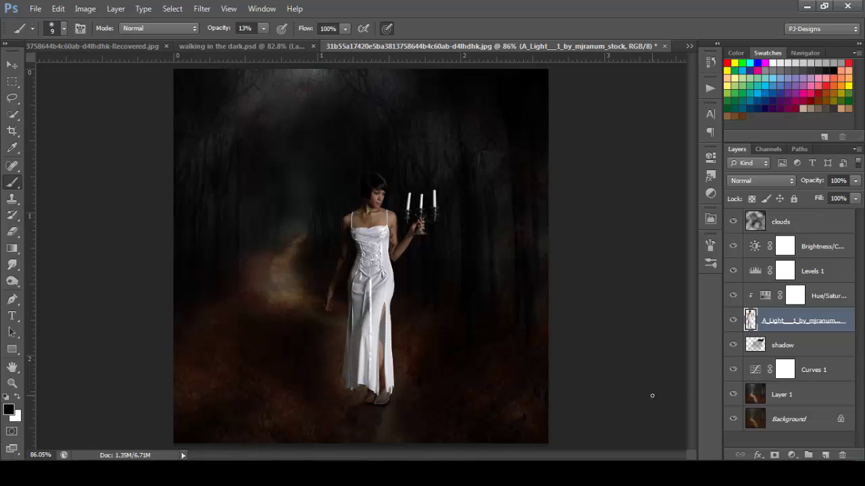
# - Soften the shadow layer with a Gaussian Blur of 3.0 pixels radius
pyautogui.click(784, 346)
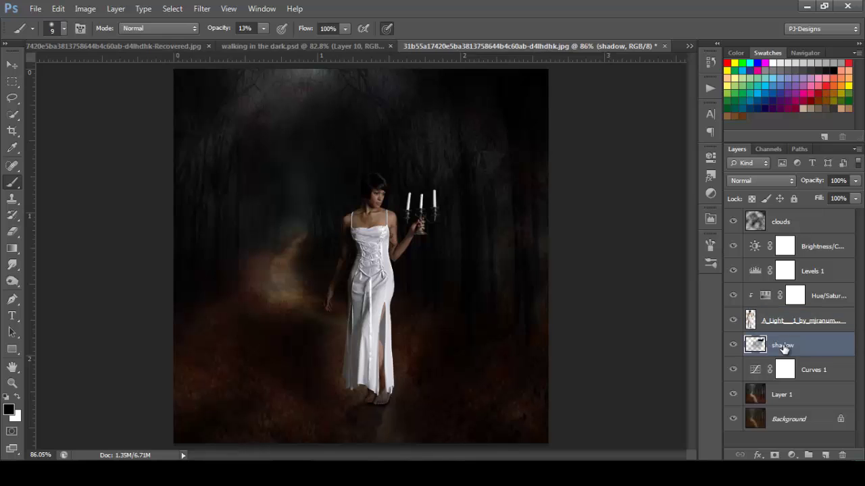
pyautogui.click(202, 9)
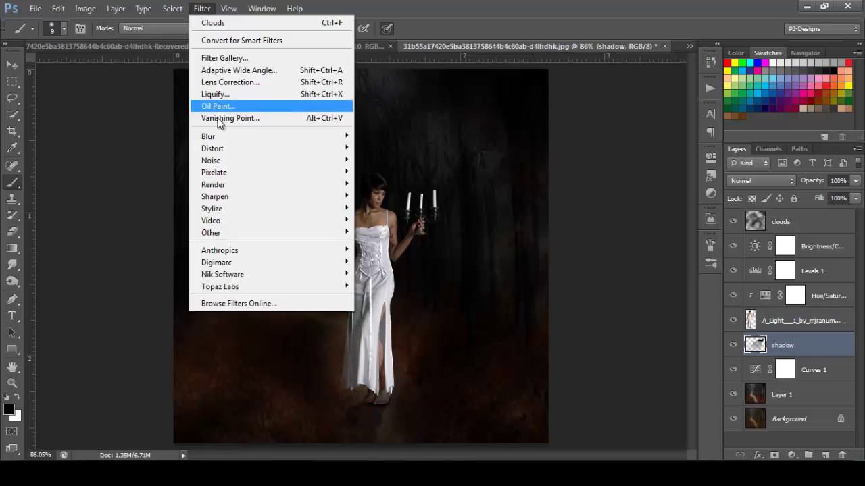
pyautogui.moveTo(222, 139)
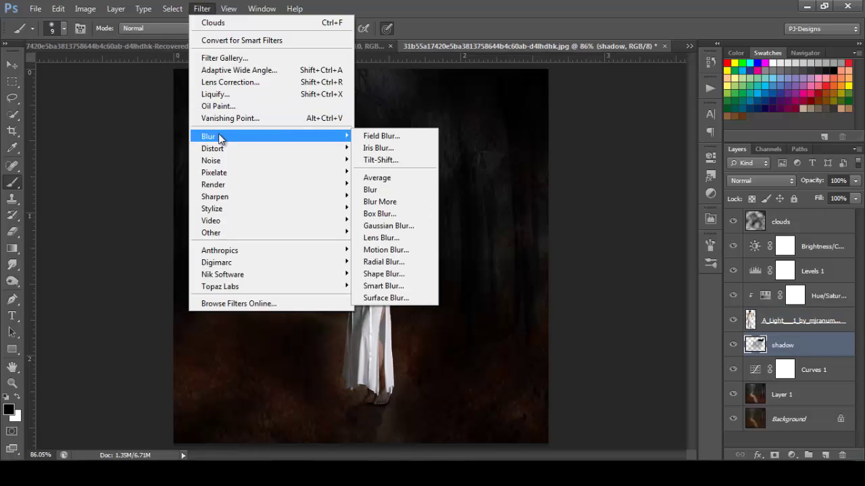
pyautogui.click(383, 226)
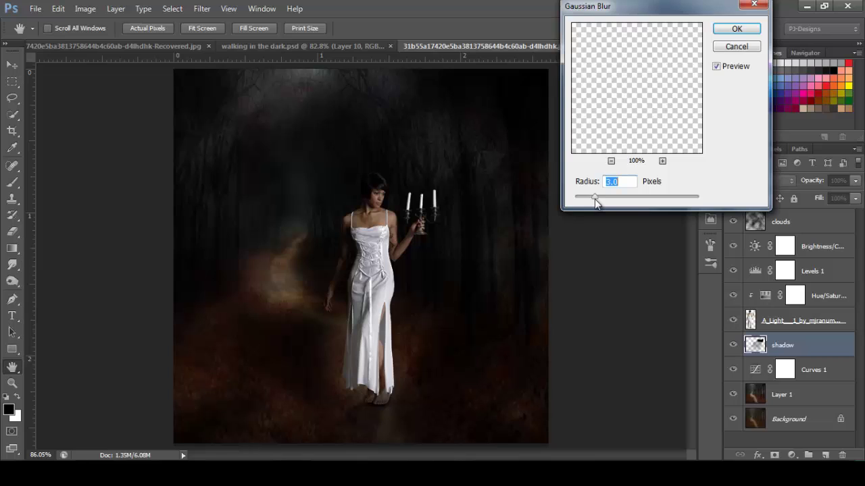
pyautogui.click(736, 29)
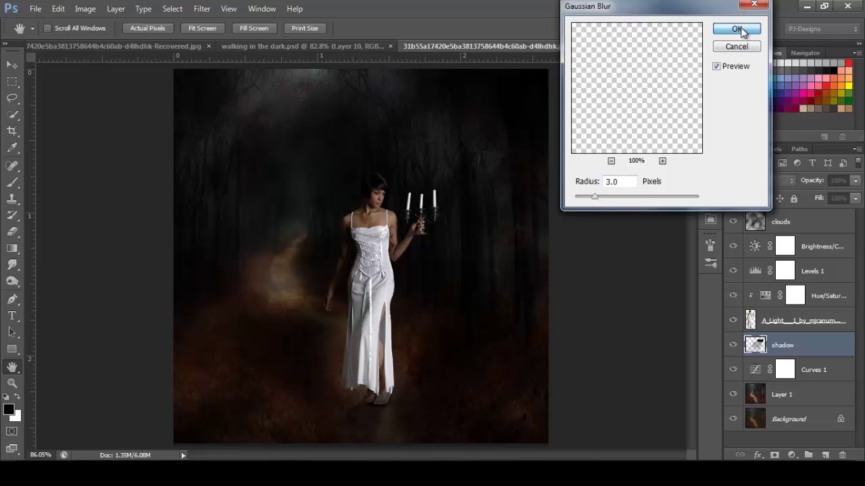
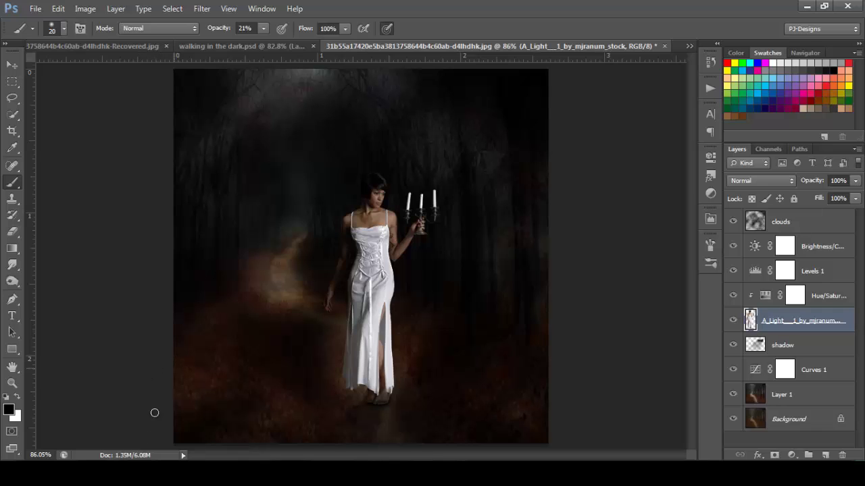
# - Open the candle image Photoxpress_790735 from the tutorial folder as a separate document in Photoshop
pyautogui.hotkey('alt', 'Tab')
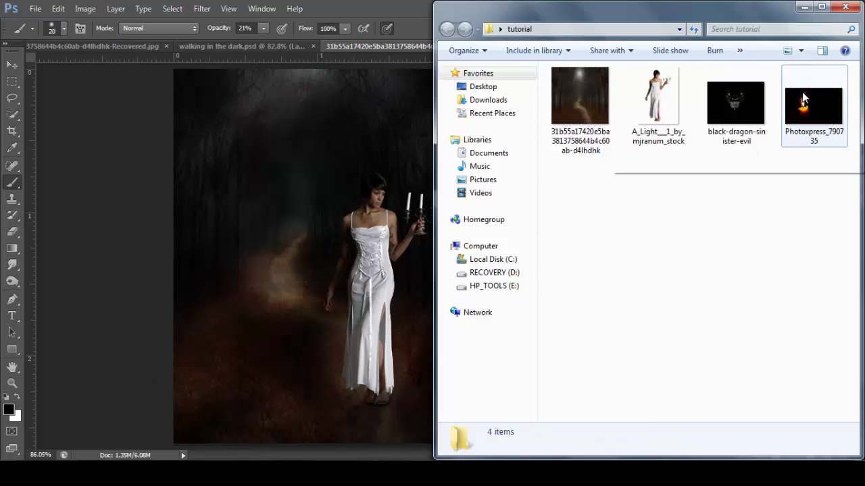
pyautogui.click(803, 100)
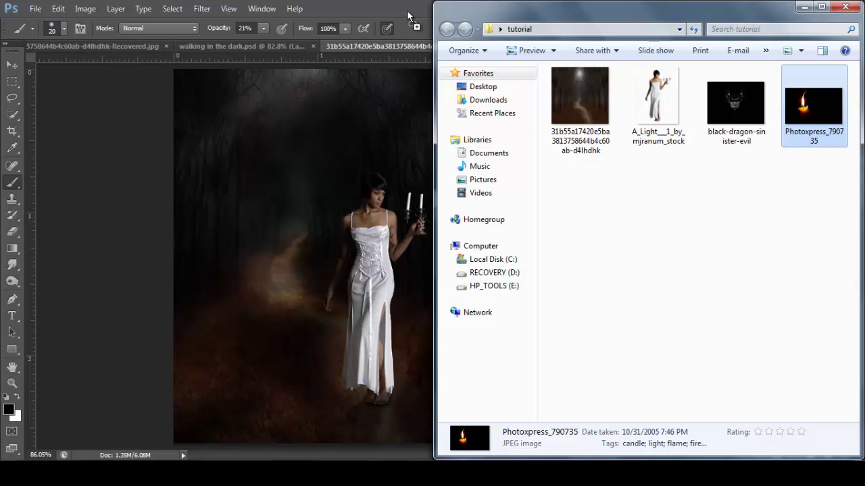
pyautogui.moveTo(408, 11); pyautogui.dragTo(406, 11)
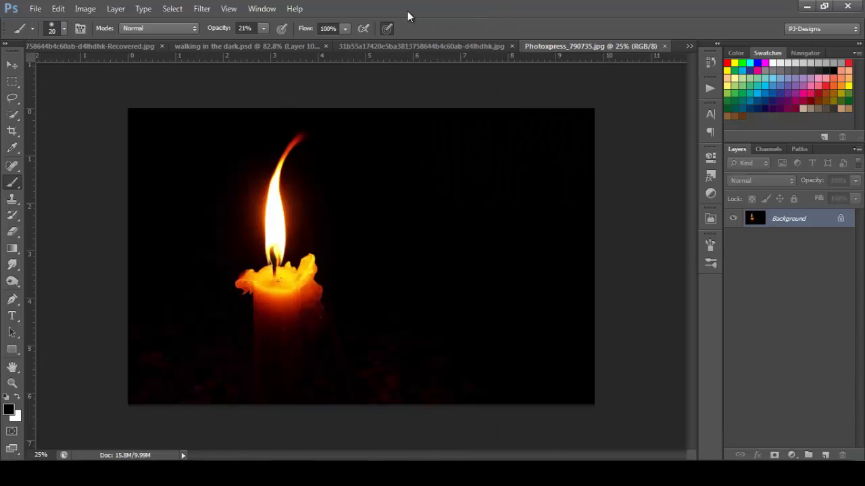
# - Select a rectangle around the flame and the candle's upper part and copy it to a new layer
pyautogui.click(13, 82)
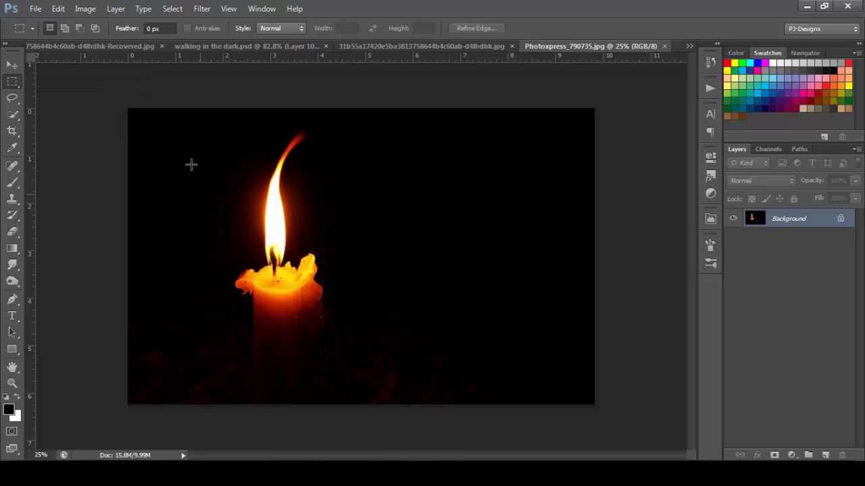
pyautogui.moveTo(169, 108); pyautogui.dragTo(354, 298)
pyautogui.hotkey('ctrl', 'j')
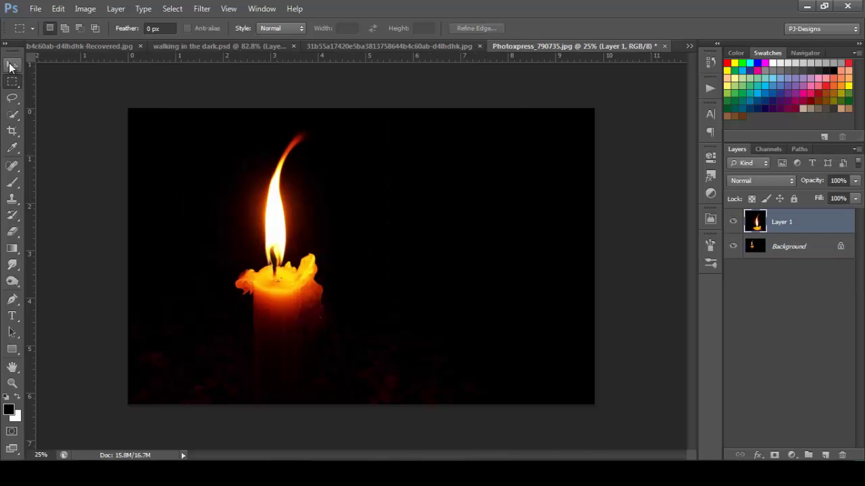
# - Bring the copied flame layer into the woman composition and place it at the top of the layer stack
pyautogui.click(13, 65)
pyautogui.moveTo(277, 216); pyautogui.dragTo(445, 189)
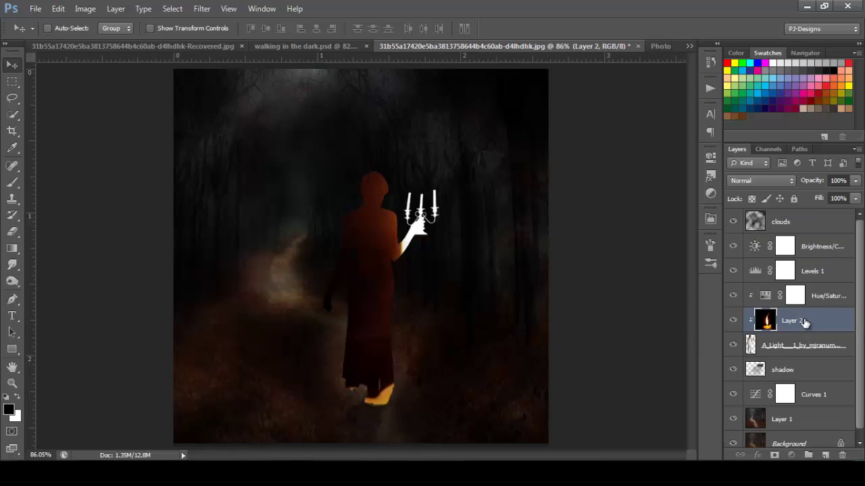
pyautogui.moveTo(804, 323); pyautogui.dragTo(806, 219)
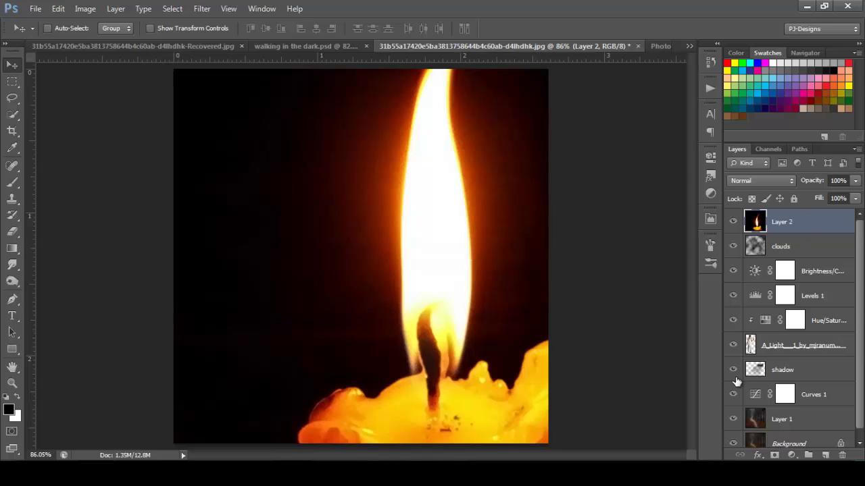
# - Scale the flame layer proportionally to 10% in width and height
pyautogui.hotkey('ctrl', 't')
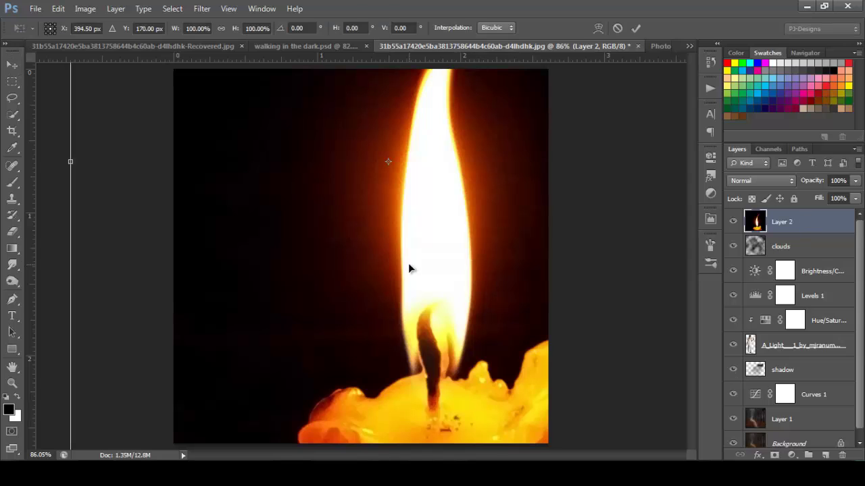
pyautogui.click(235, 32)
pyautogui.write('10')
pyautogui.press('Return')
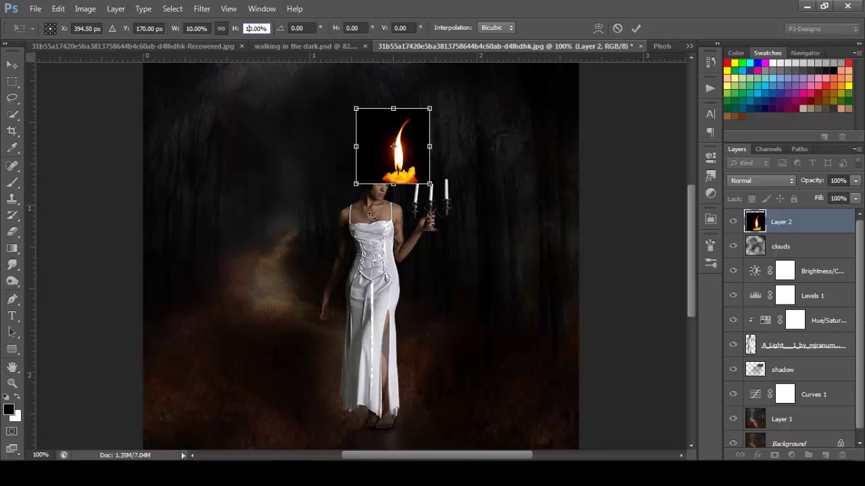
# - Shrink the flame layer further to about 1.67% and position it on the tip of the rightmost candle
pyautogui.hotkey('ctrl', '+')
pyautogui.hotkey('ctrl', '+')
pyautogui.scroll(5, 692, 213)
pyautogui.moveTo(352, 157); pyautogui.dragTo(516, 295)
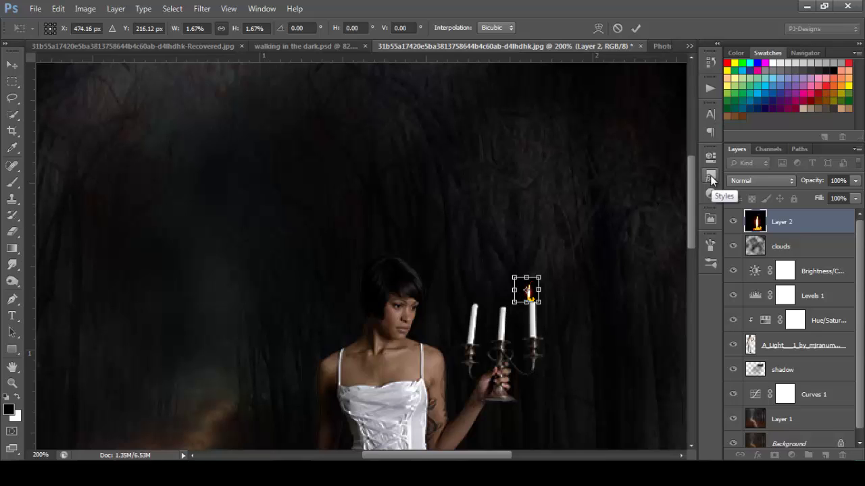
# - Set the flame layer's blend mode to Screen, then fine-tune its size and position on the rightmost wick and apply the transform
pyautogui.click(752, 180)
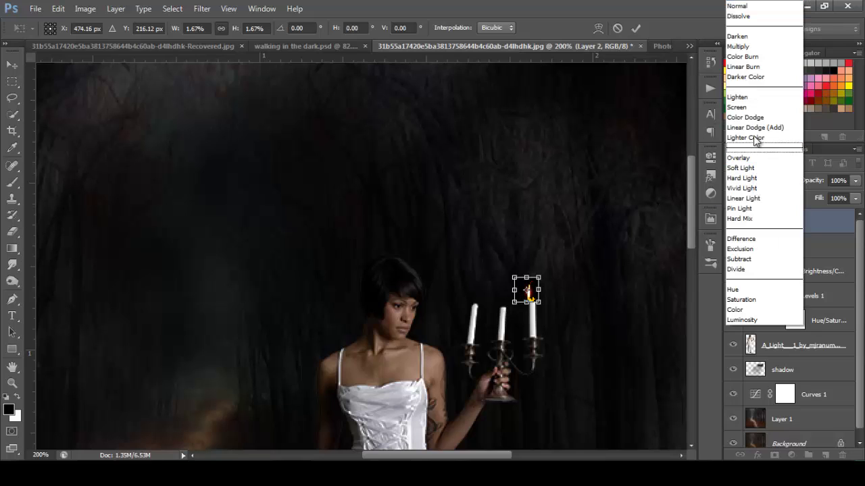
pyautogui.click(756, 107)
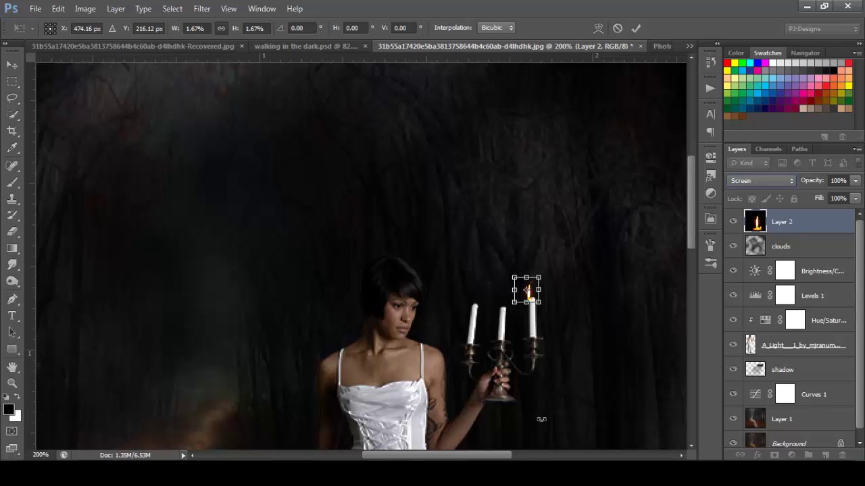
pyautogui.hotkey('ctrl', '+')
pyautogui.moveTo(610, 312); pyautogui.dragTo(612, 310)
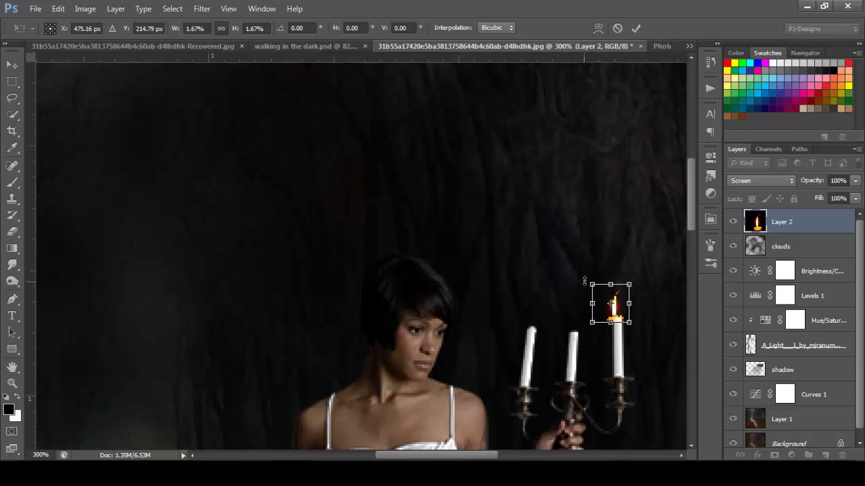
pyautogui.moveTo(588, 281); pyautogui.dragTo(596, 284)
pyautogui.click(636, 28)
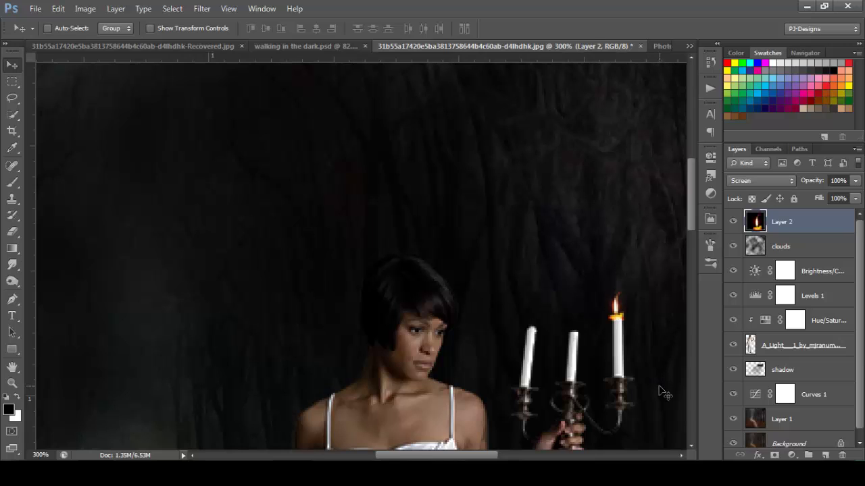
# - Scale the flame on the rightmost candle down proportionally to about 90% and apply the transform
pyautogui.hotkey('ctrl', 't')
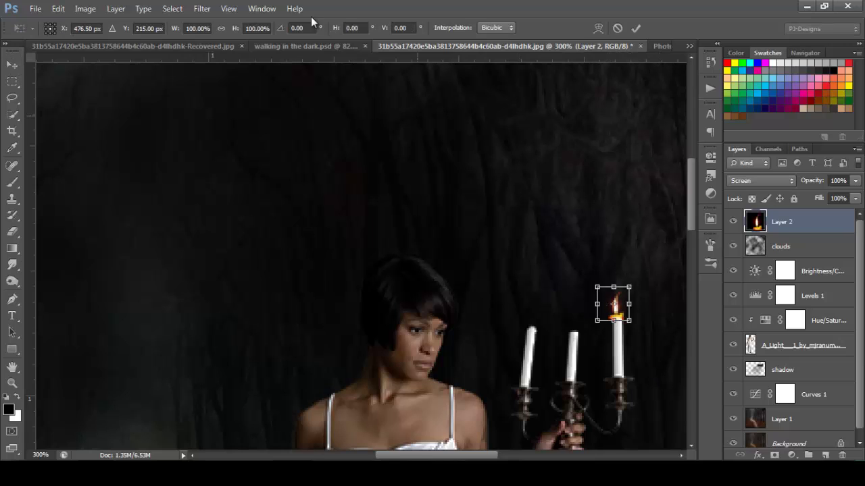
pyautogui.click(221, 27)
pyautogui.moveTo(598, 286); pyautogui.dragTo(602, 287)
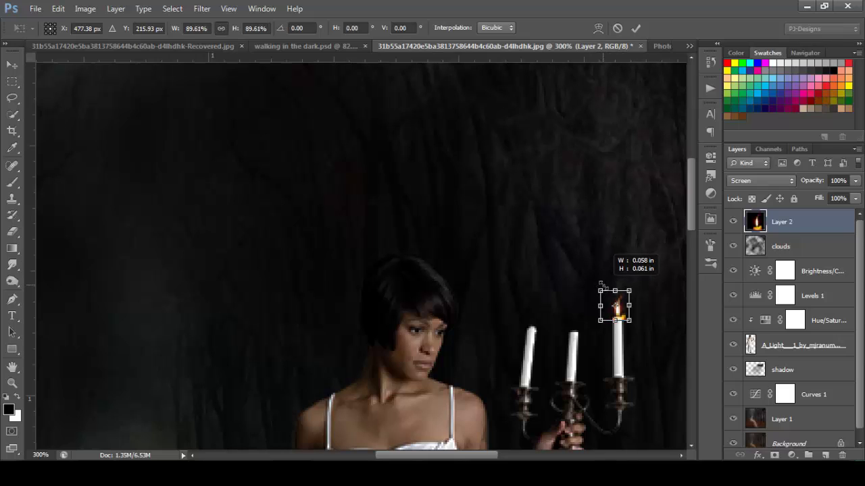
pyautogui.click(635, 28)
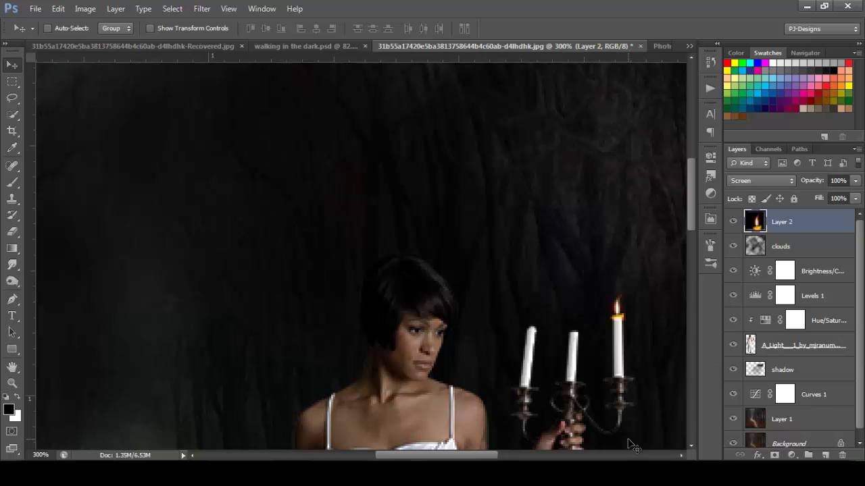
# - Duplicate the flame layer twice and move the topmost copy onto the tip of the leftmost candle
pyautogui.hotkey('ctrl', 'j')
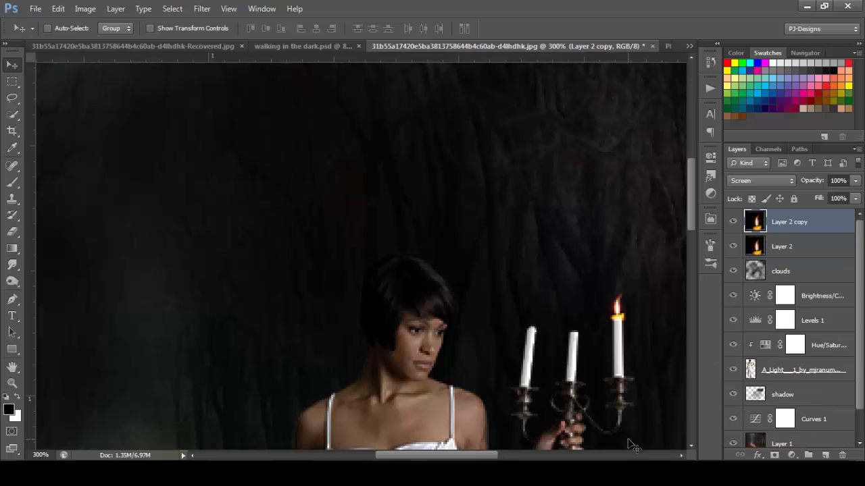
pyautogui.hotkey('ctrl', 'j')
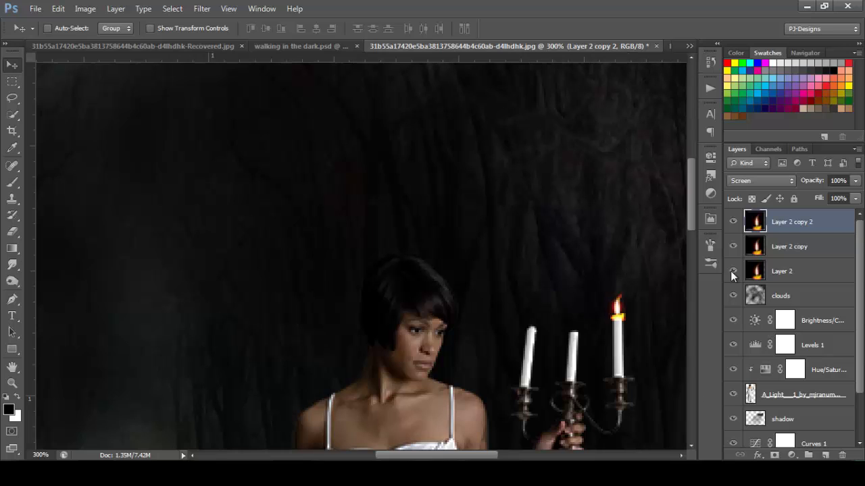
pyautogui.moveTo(620, 319); pyautogui.dragTo(533, 325)
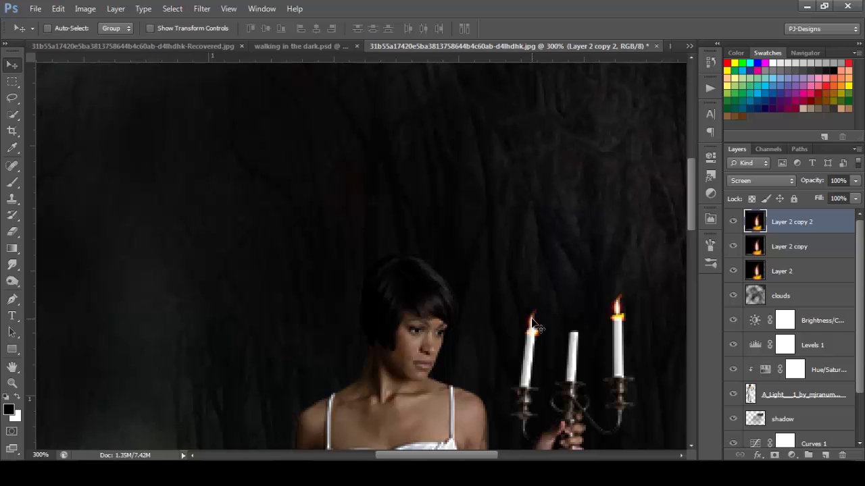
# - Flip the leftmost candle's flame horizontally and nudge it into place on the candle tip
pyautogui.hotkey('ctrl', 't')
pyautogui.rightClick(533, 325)
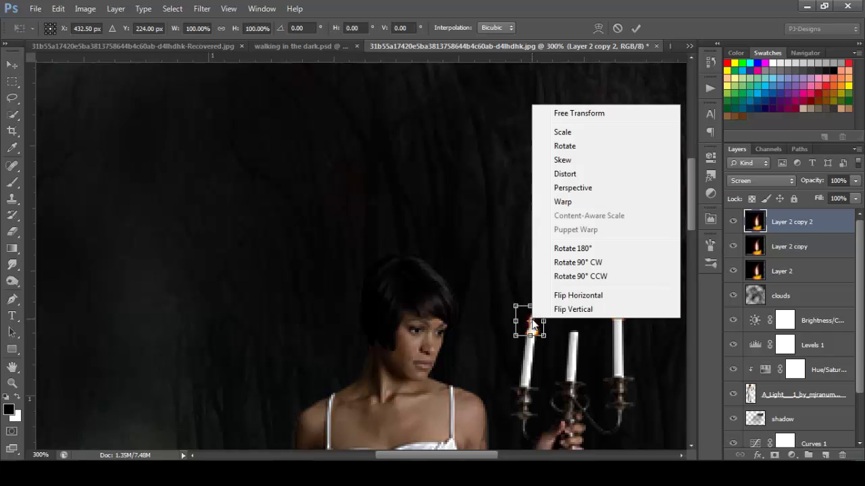
pyautogui.click(568, 294)
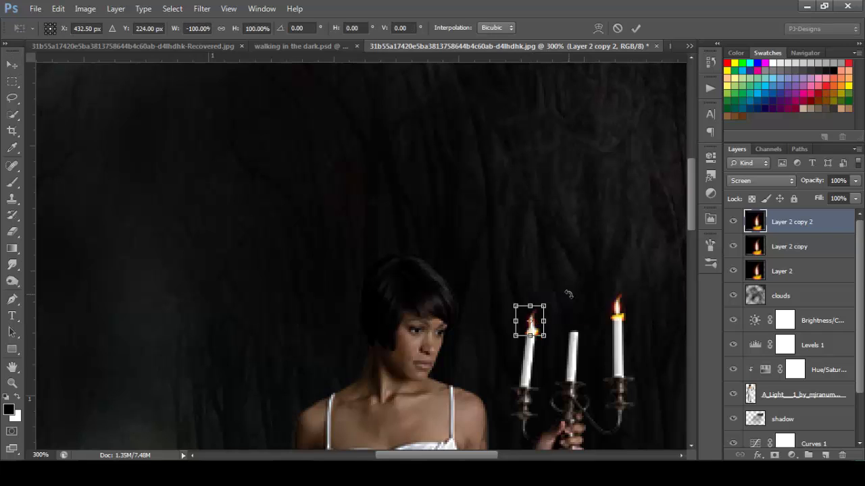
pyautogui.click(634, 32)
pyautogui.press('Right')
pyautogui.press('Right')
pyautogui.press('Right')
pyautogui.press('Up')
pyautogui.press('Up')
pyautogui.press('Up')
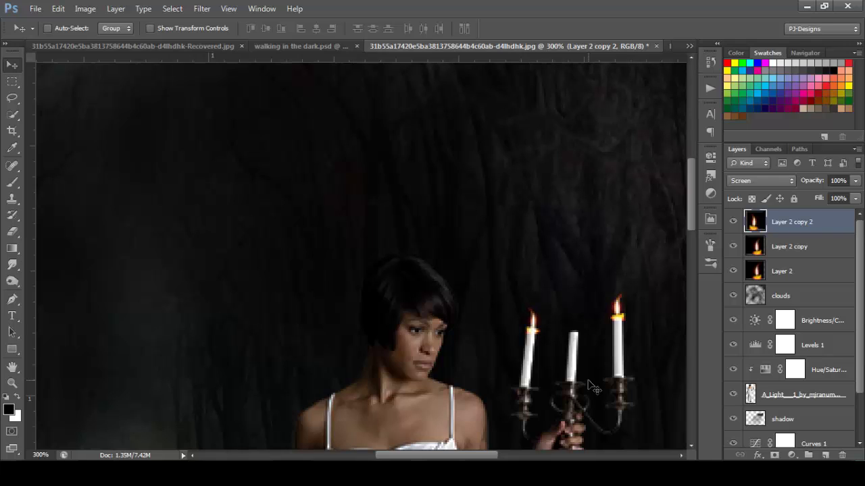
pyautogui.press('Up')
pyautogui.press('Up')
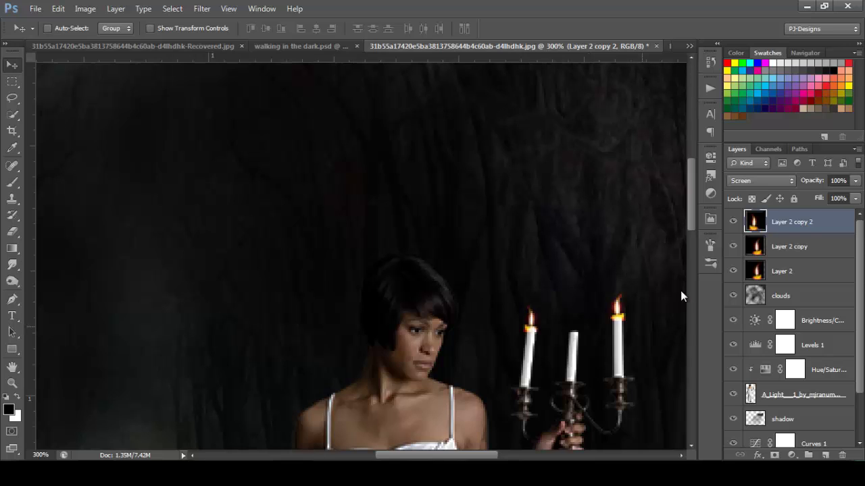
# - Move the other flame copy onto the tip of the middle candle
pyautogui.click(800, 252)
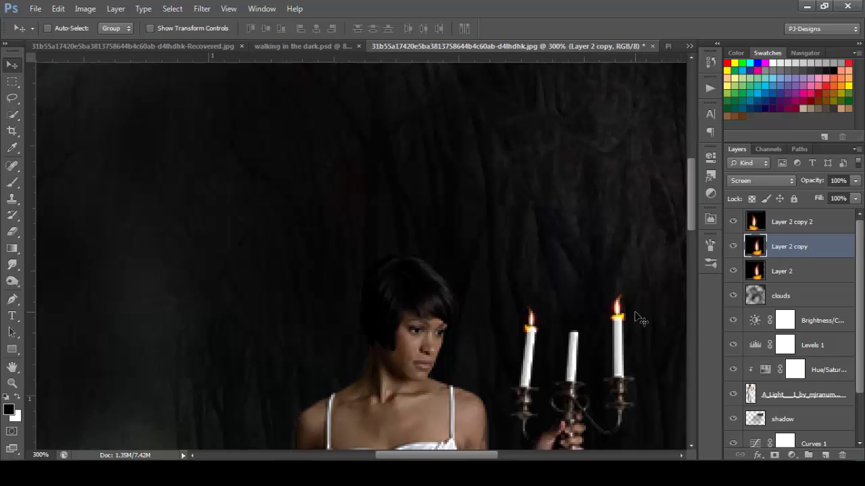
pyautogui.moveTo(633, 316); pyautogui.dragTo(591, 331)
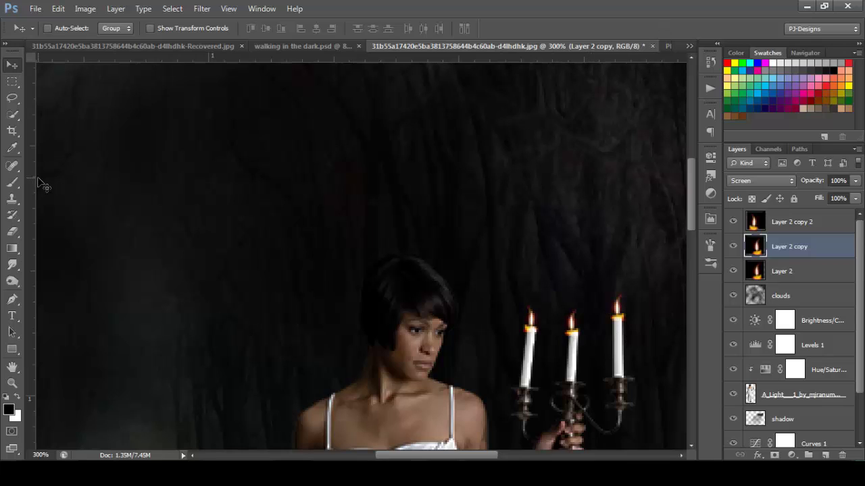
# - Set up the Eraser tool with 100% opacity and a brush size of 9
pyautogui.click(18, 229)
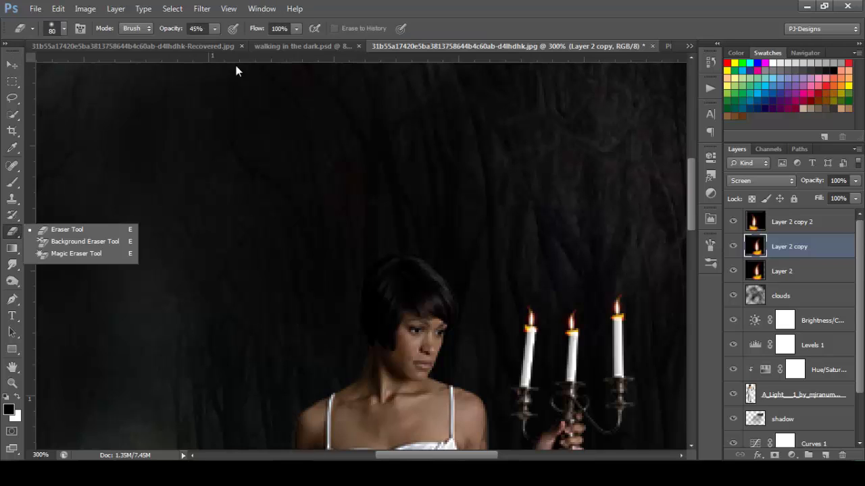
pyautogui.click(214, 28)
pyautogui.moveTo(215, 44); pyautogui.dragTo(282, 46)
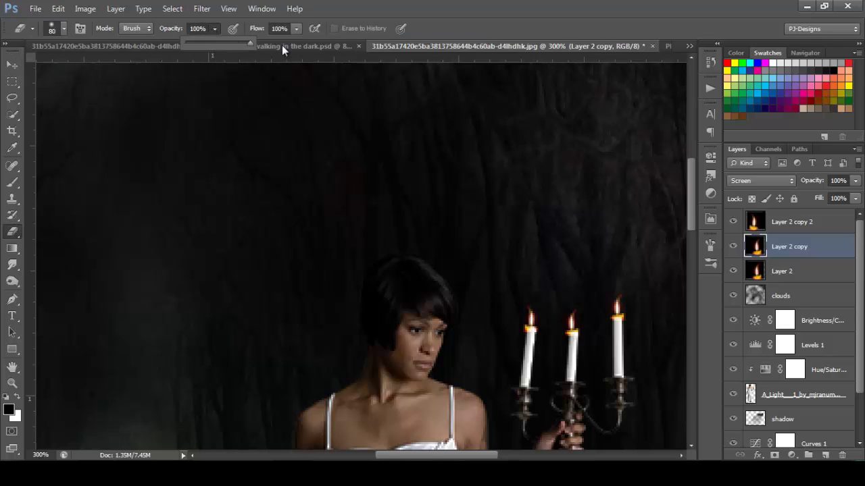
pyautogui.click(206, 27)
pyautogui.press('Return')
pyautogui.press('[')
pyautogui.press('[')
pyautogui.press('[')
pyautogui.press('[')
pyautogui.press('[')
pyautogui.press('[')
pyautogui.press('[')
pyautogui.press('[')
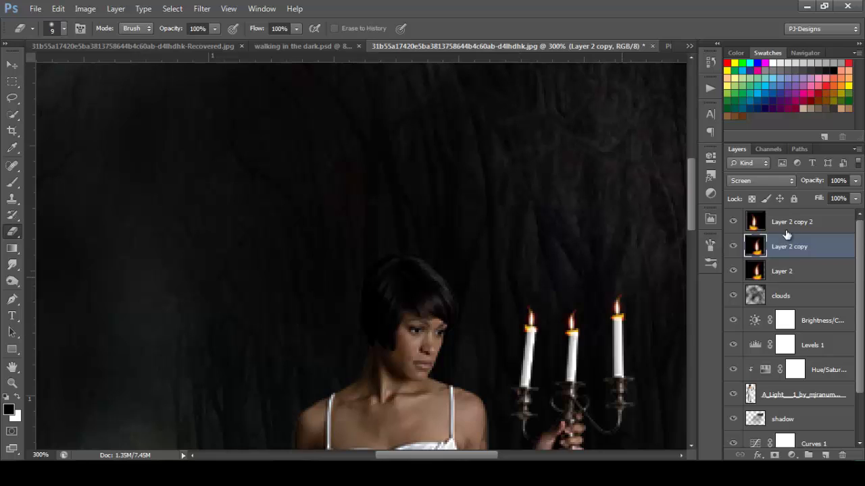
# - Erase the excess glow at the base of each of the three flames on their own layers, using a size 4 eraser
pyautogui.click(779, 271)
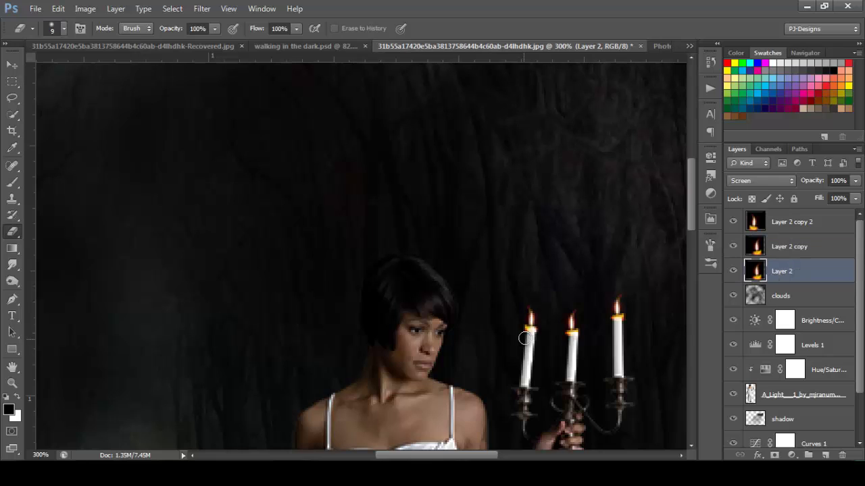
pyautogui.press('[')
pyautogui.press('[')
pyautogui.hotkey('alt', ']')
pyautogui.hotkey('alt', ']')
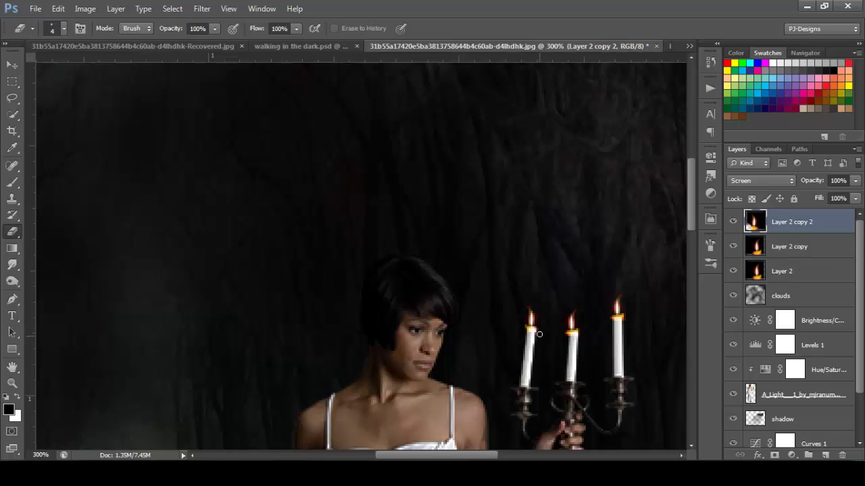
pyautogui.hotkey('alt', '[')
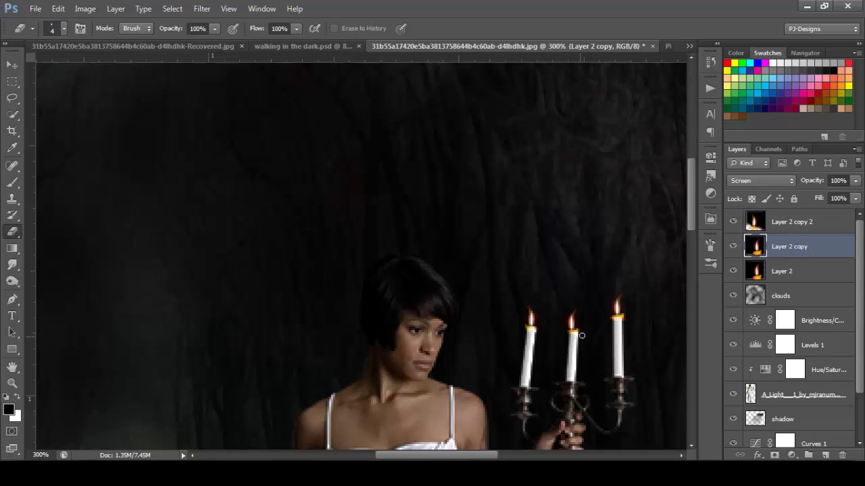
pyautogui.hotkey('alt', '[')
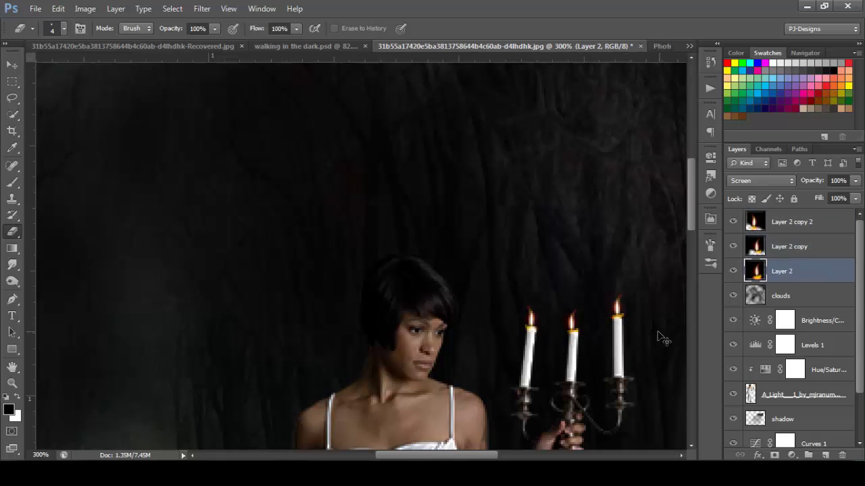
# - Nudge the middle candle's flame slightly sideways to centre it on the candle tip
pyautogui.press('v')
pyautogui.hotkey('alt', ']')
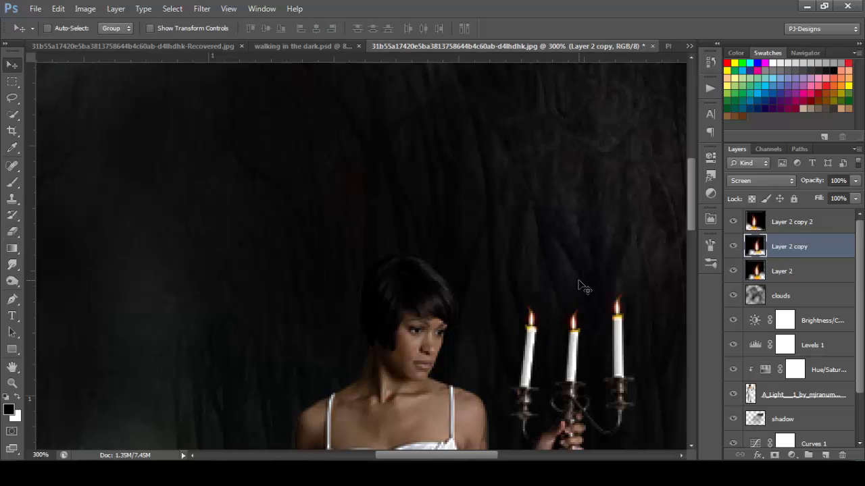
# - Merge the three flame layers into one and set the merged layer's blend mode to Screen
pyautogui.click(823, 225)
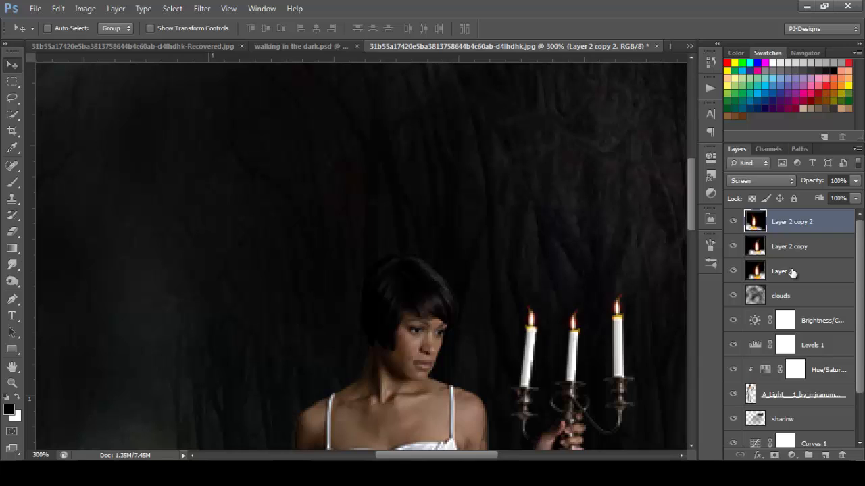
pyautogui.keyDown('shift'); pyautogui.click(791, 272); pyautogui.keyUp('shift')
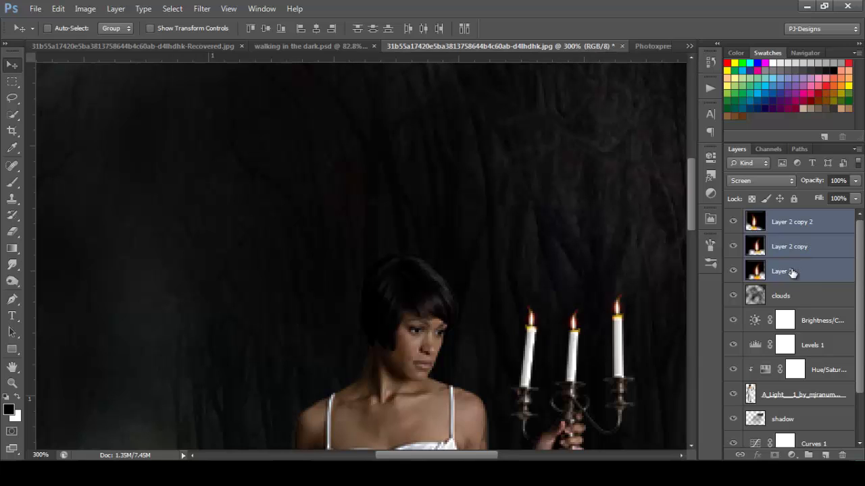
pyautogui.hotkey('ctrl', 'e')
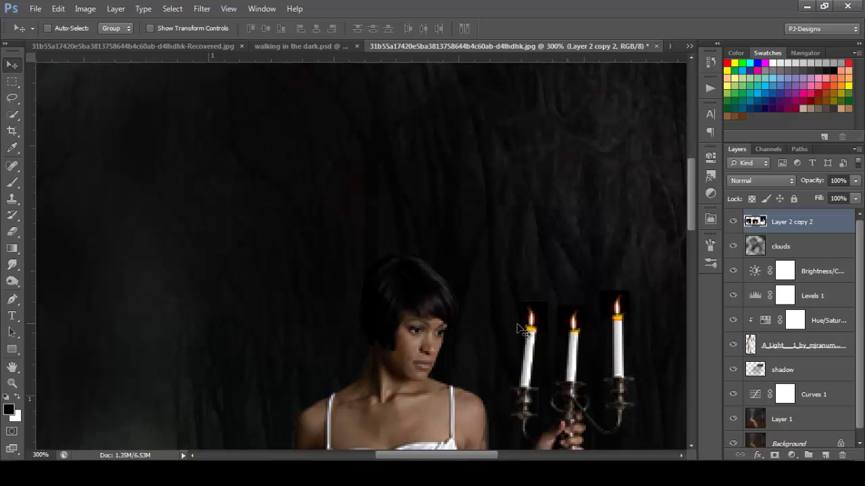
pyautogui.click(740, 183)
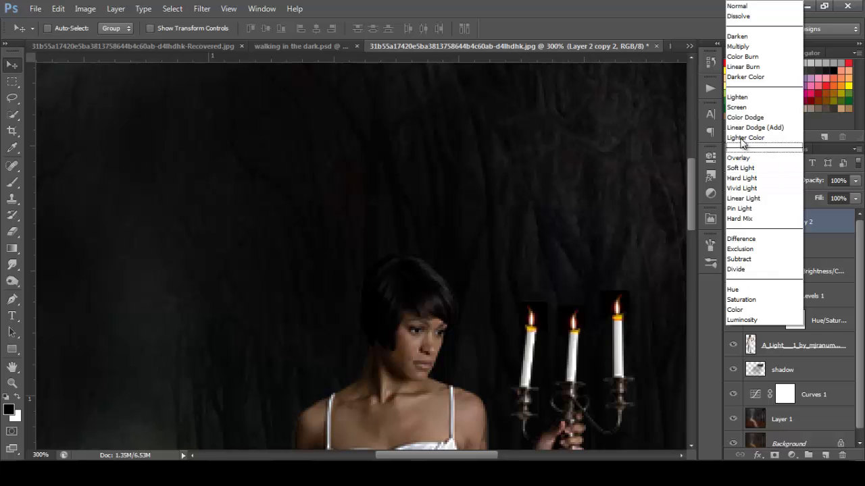
pyautogui.click(750, 100)
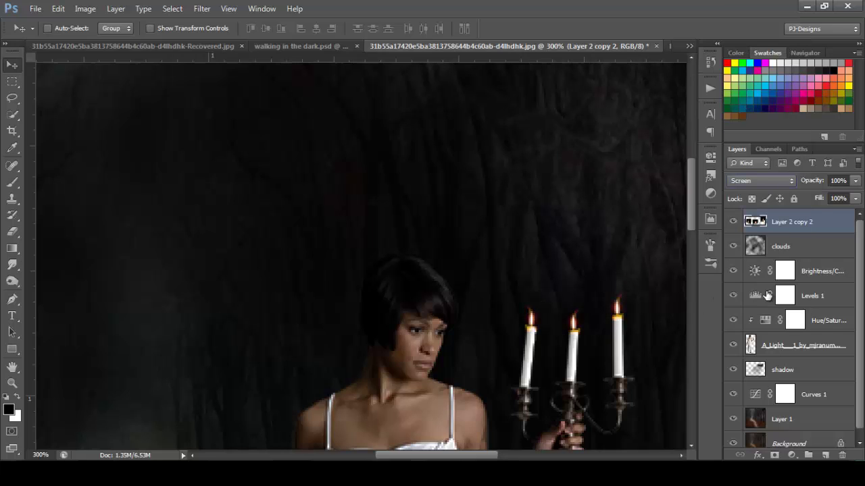
# - On a new layer, paint light orange at 100% brush opacity inside the woman's outline, along the candle-facing side of her hair, face and shoulder
pyautogui.click(825, 455)
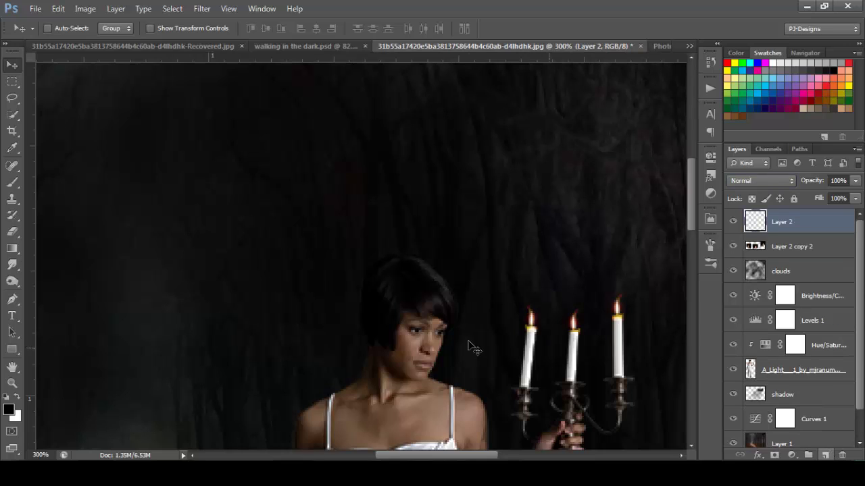
pyautogui.click(12, 183)
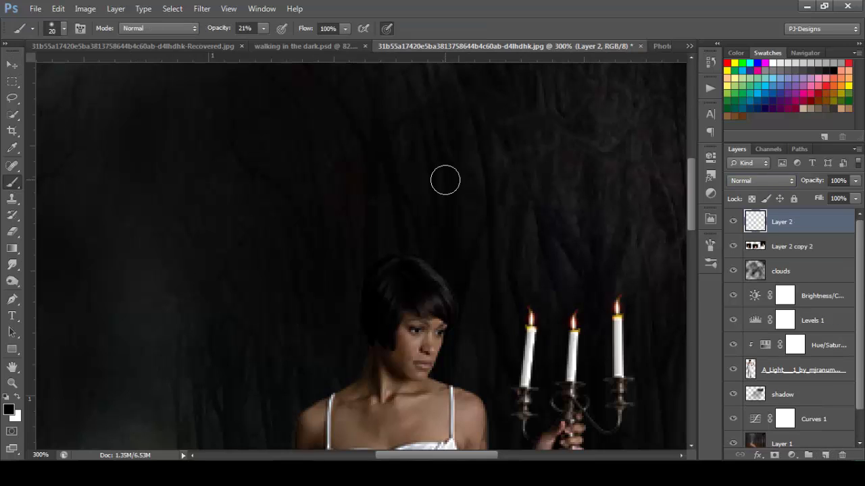
pyautogui.click(849, 74)
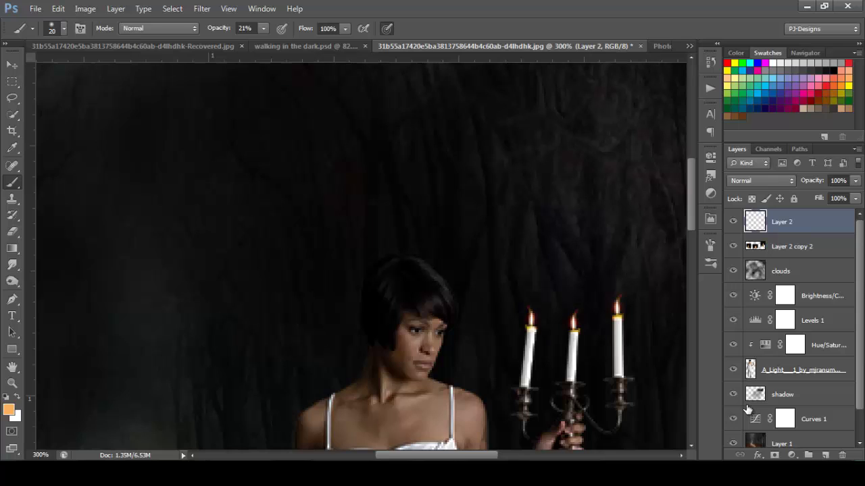
pyautogui.keyDown('ctrl'); pyautogui.click(750, 370); pyautogui.keyUp('ctrl')
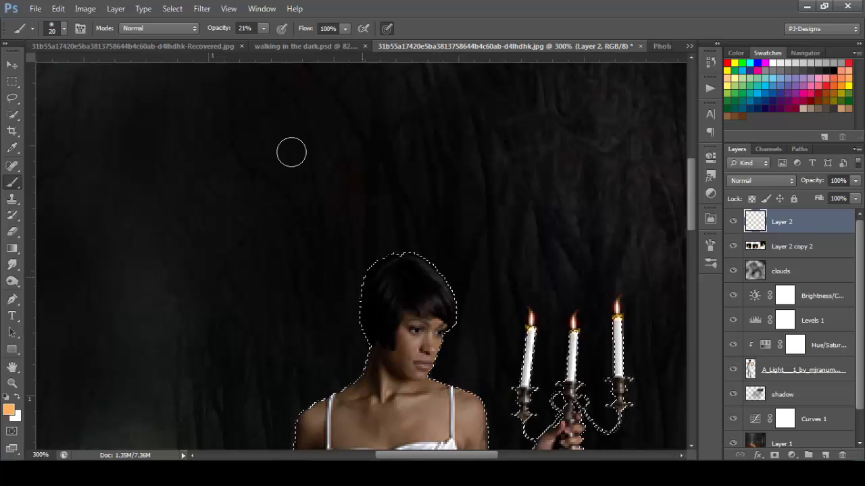
pyautogui.moveTo(264, 29); pyautogui.dragTo(364, 43)
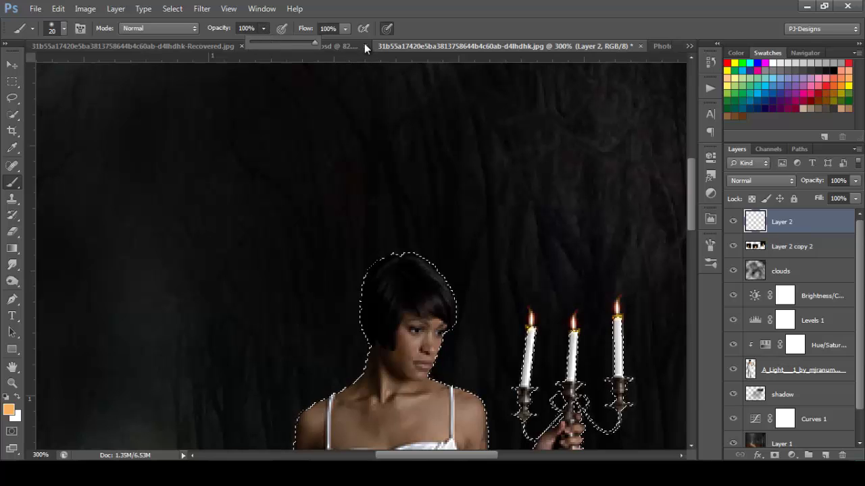
pyautogui.moveTo(449, 364); pyautogui.dragTo(440, 365)
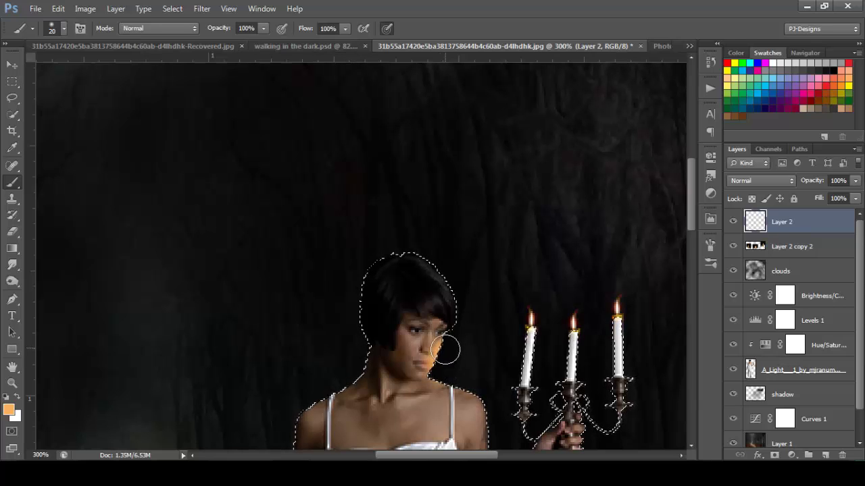
pyautogui.moveTo(458, 299); pyautogui.dragTo(439, 373)
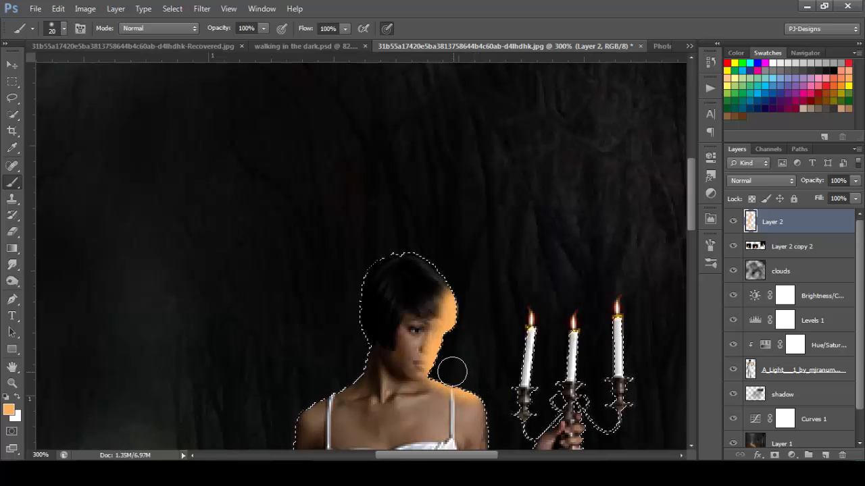
# - Set the orange light layer's blend mode to Soft Light and its opacity to 45%
pyautogui.click(763, 179)
pyautogui.click(756, 168)
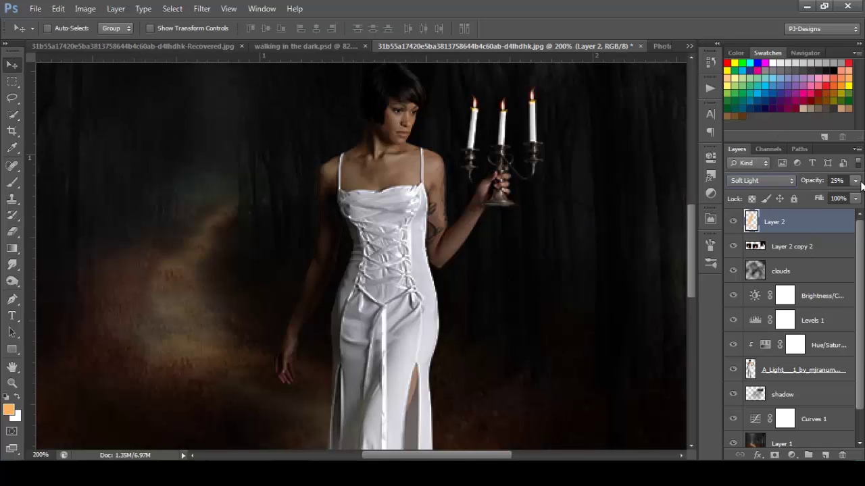
pyautogui.moveTo(856, 184); pyautogui.dragTo(818, 194)
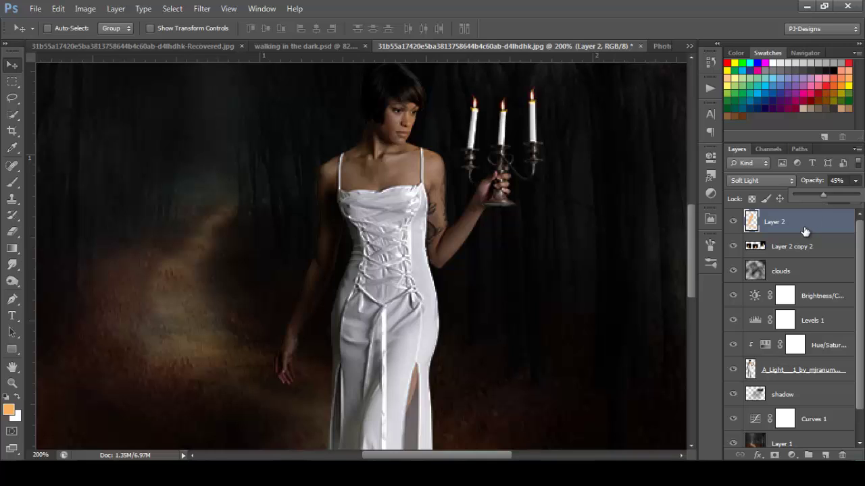
# - Add a new layer, choose black with a 60 px brush, and load the woman's outline as a selection
pyautogui.click(826, 454)
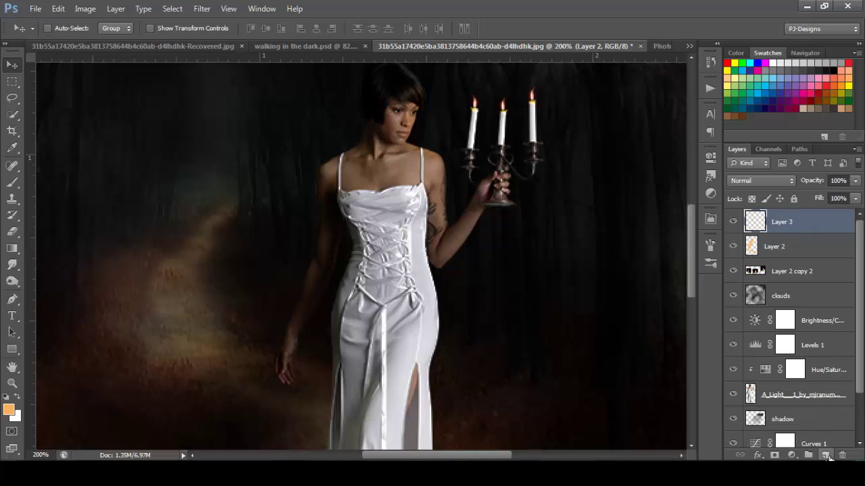
pyautogui.click(13, 182)
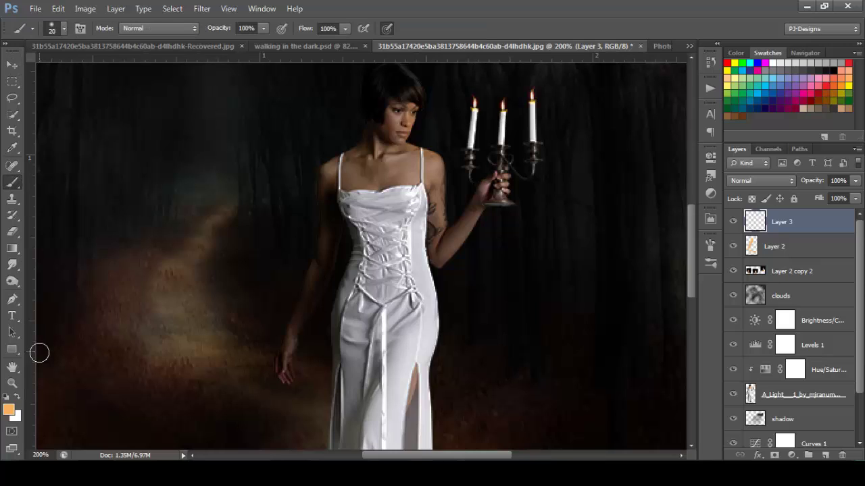
pyautogui.click(7, 400)
pyautogui.hotkey('ctrl', '0')
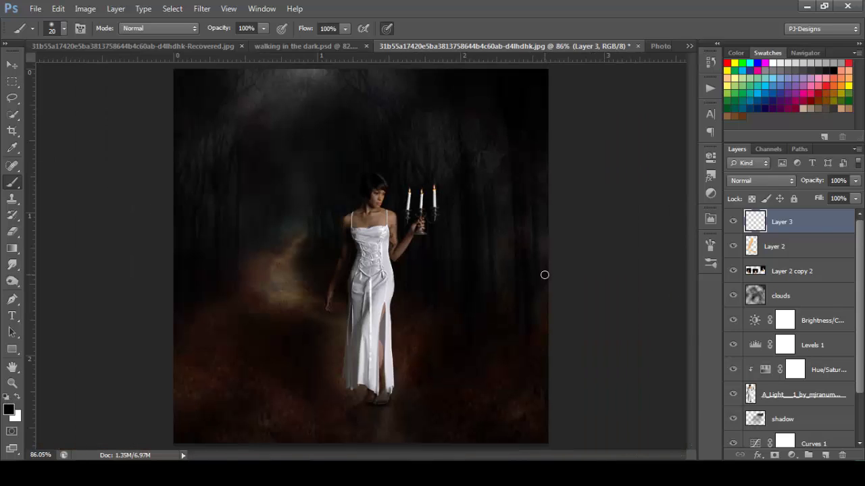
pyautogui.press(']')
pyautogui.press(']')
pyautogui.press(']')
pyautogui.press(']')
pyautogui.keyDown('ctrl'); pyautogui.click(751, 399); pyautogui.keyUp('ctrl')
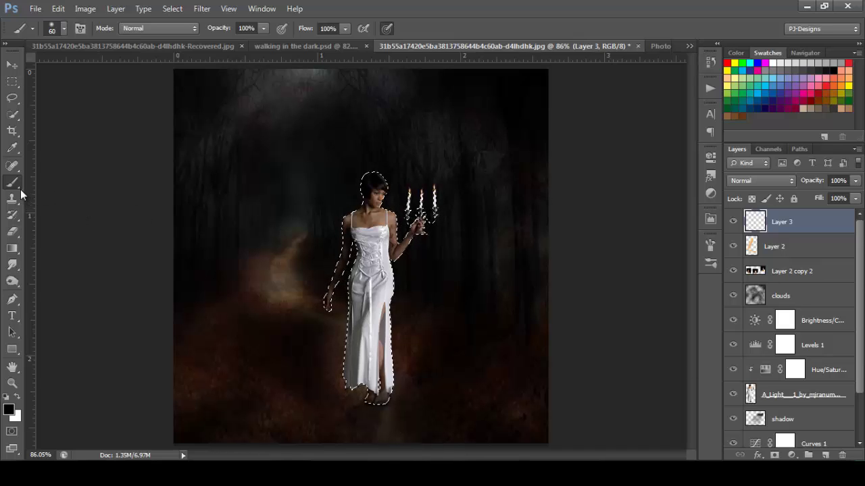
# - Paint black shading at 26% brush opacity inside the selection, along her arm and dress on the side away from the candles
pyautogui.moveTo(264, 26); pyautogui.dragTo(216, 43)
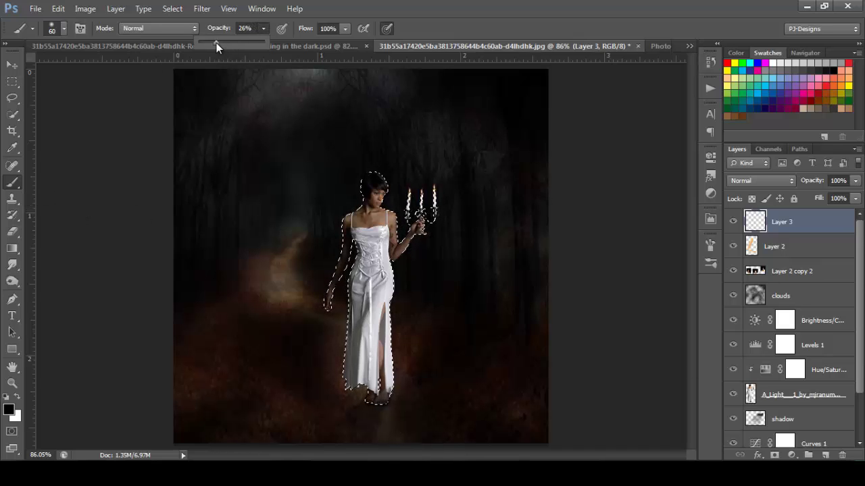
pyautogui.click(263, 30)
pyautogui.moveTo(334, 216)
pyautogui.mouseDown()
pyautogui.moveTo(327, 306)
pyautogui.moveTo(345, 222)
pyautogui.mouseUp()
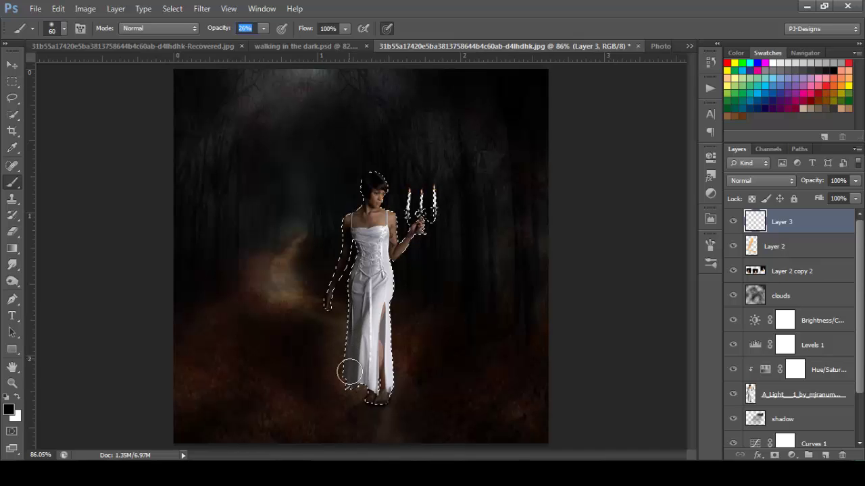
pyautogui.moveTo(350, 333); pyautogui.dragTo(350, 315)
pyautogui.press('[')
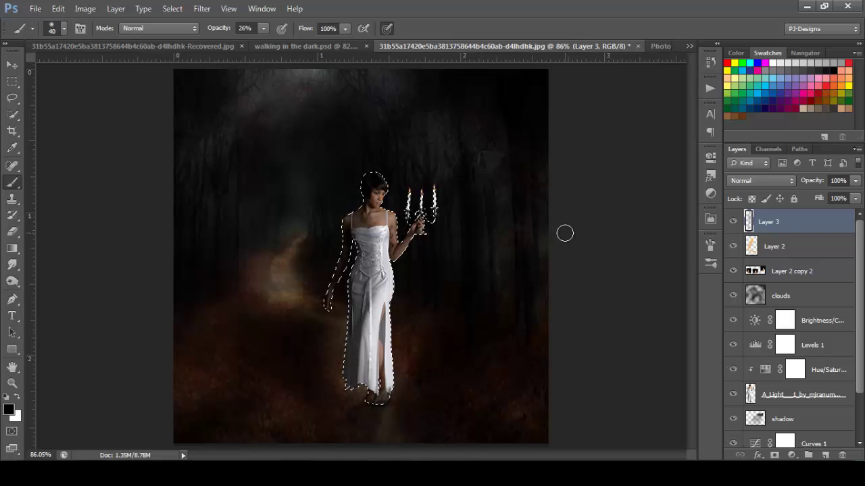
# - Set the black shading layer's blend mode to Overlay and its opacity to 80%
pyautogui.click(740, 181)
pyautogui.click(745, 163)
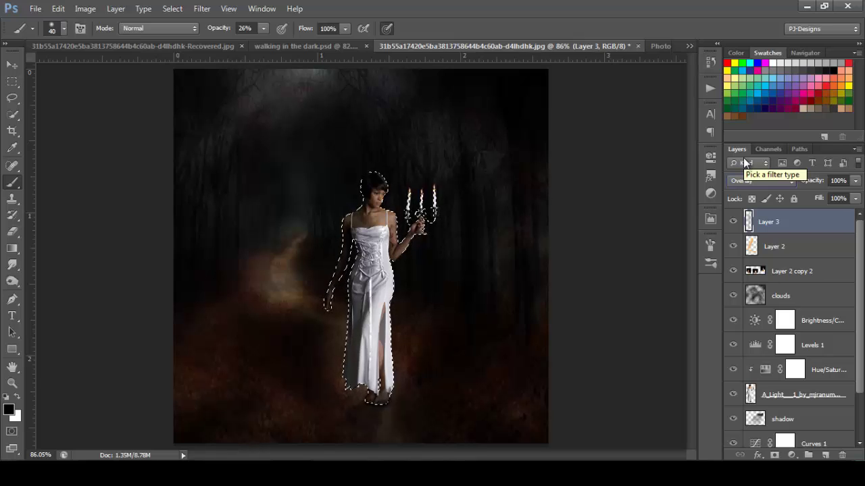
pyautogui.click(856, 181)
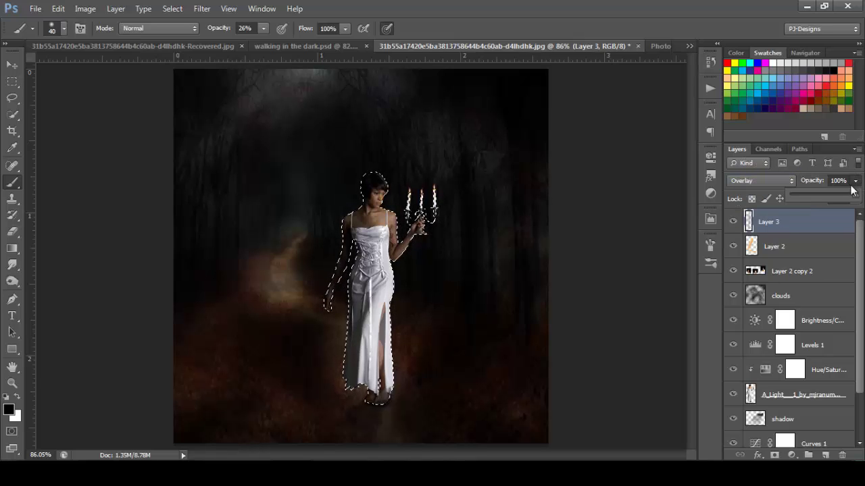
pyautogui.click(842, 197)
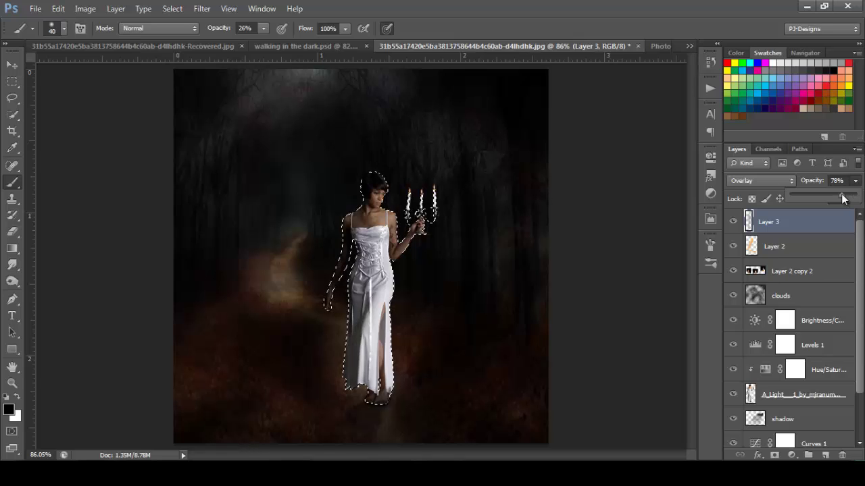
pyautogui.moveTo(842, 197); pyautogui.dragTo(843, 197)
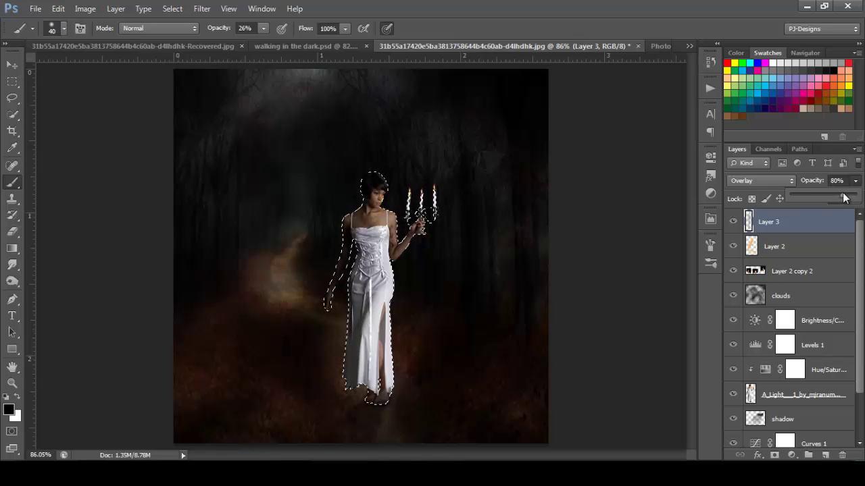
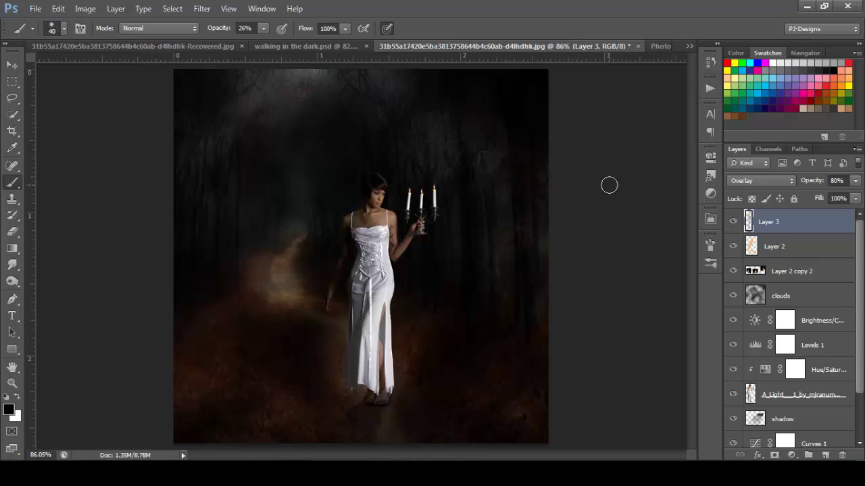
# - Add a Hue/Saturation adjustment layer above the merged flames layer and clip it to that layer
pyautogui.click(787, 272)
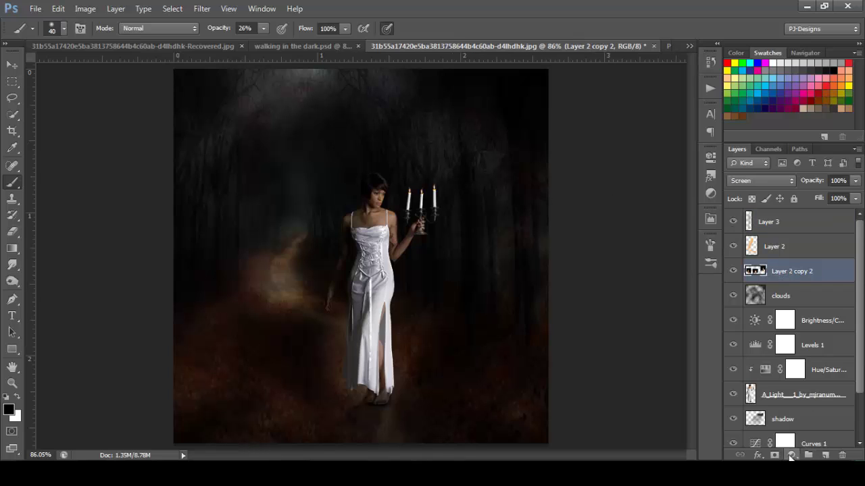
pyautogui.click(786, 457)
pyautogui.click(781, 302)
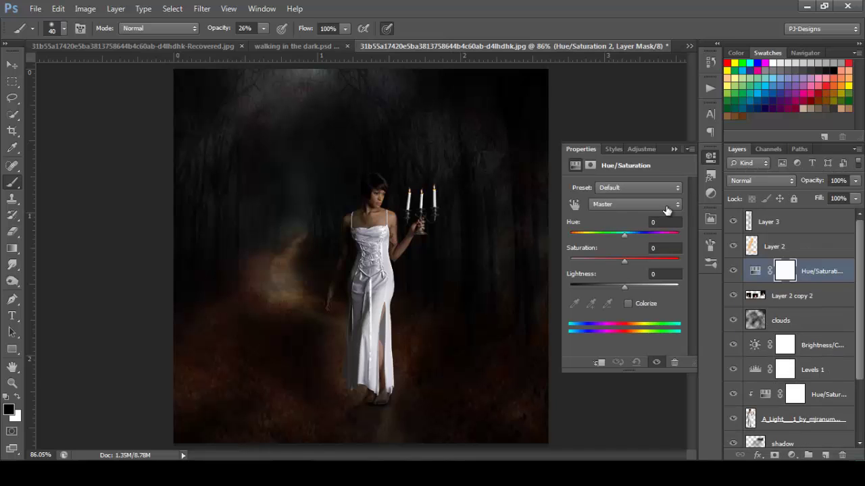
pyautogui.click(599, 364)
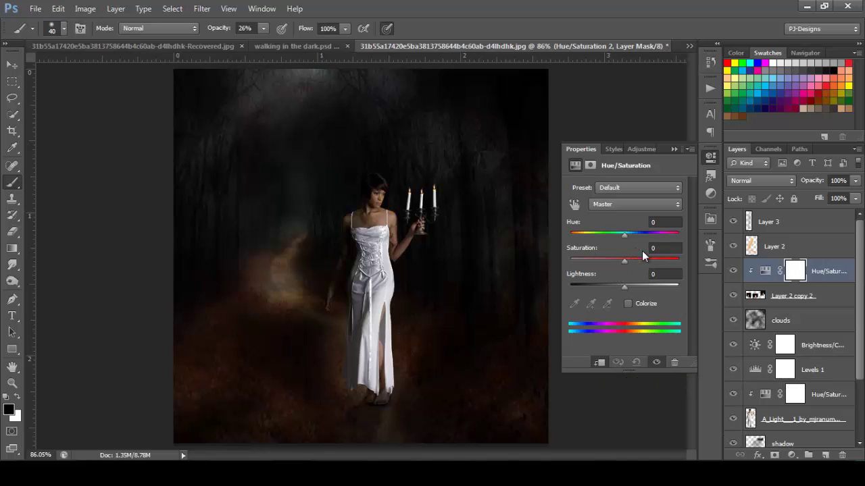
# - Try the flames' saturation at -33 and at +100
pyautogui.click(656, 248)
pyautogui.click(607, 261)
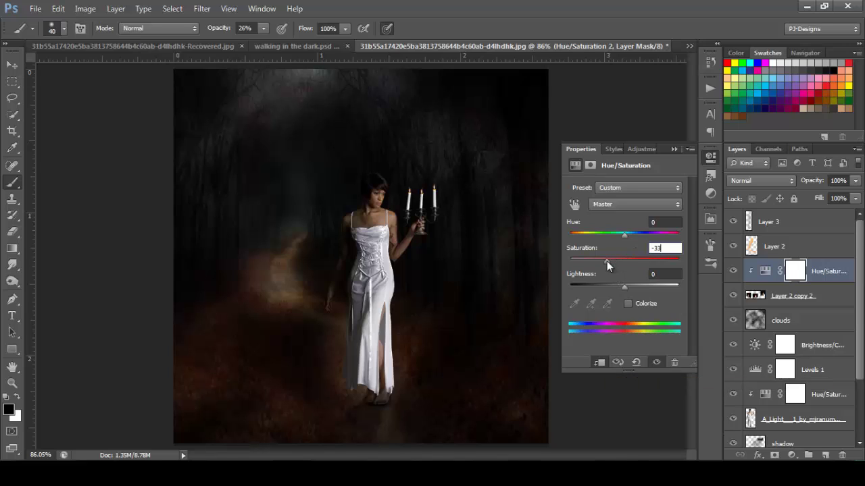
pyautogui.moveTo(607, 260); pyautogui.dragTo(685, 261)
# - Set the flames' saturation to -15
pyautogui.click(668, 247)
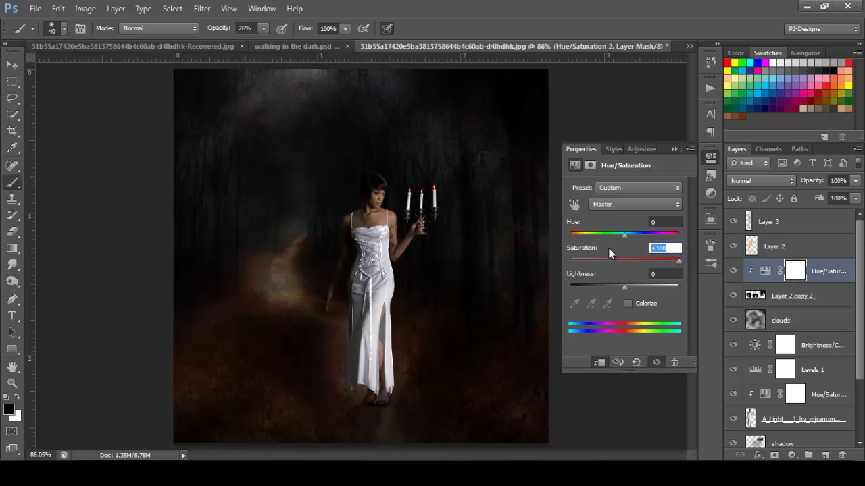
pyautogui.write('0')
pyautogui.write('-15')
pyautogui.click(671, 147)
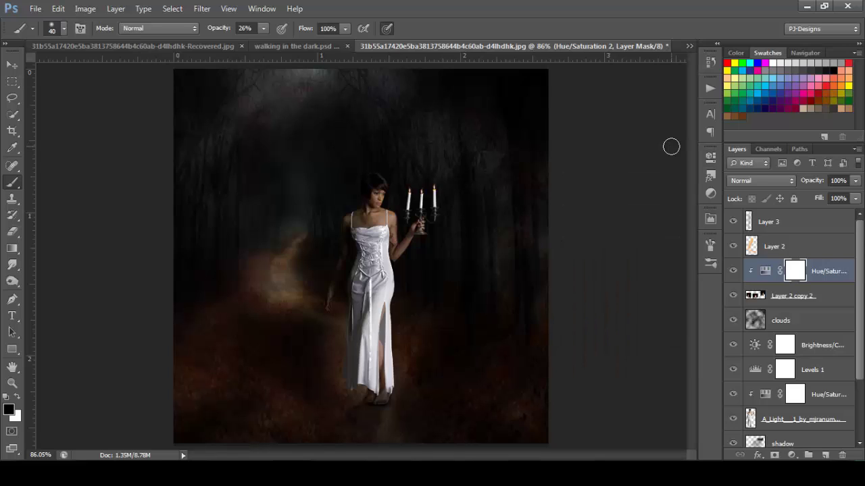
# - Place the black-dragon-sinister-evil image from the tutorial folder above all layers and move it up to the canvas's upper edge
pyautogui.hotkey('alt', ']')
pyautogui.hotkey('alt', ']')
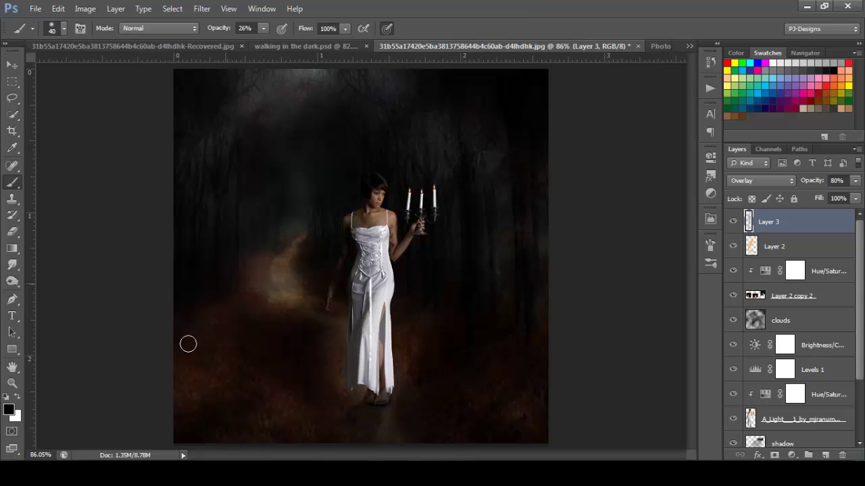
pyautogui.hotkey('alt', 'Tab')
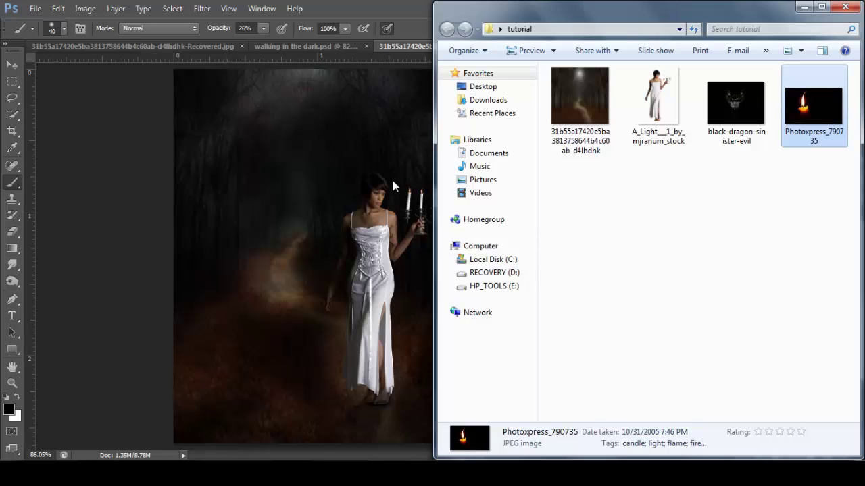
pyautogui.click(716, 105)
pyautogui.moveTo(717, 105); pyautogui.dragTo(354, 215)
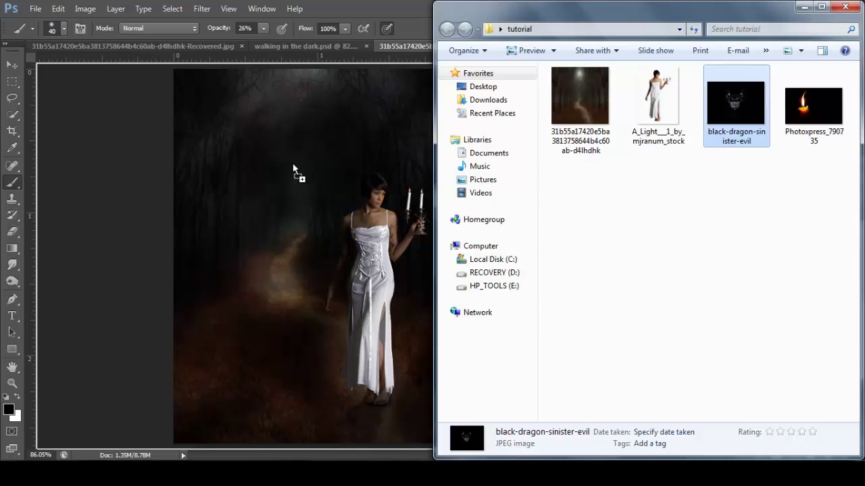
pyautogui.moveTo(294, 165); pyautogui.dragTo(292, 163)
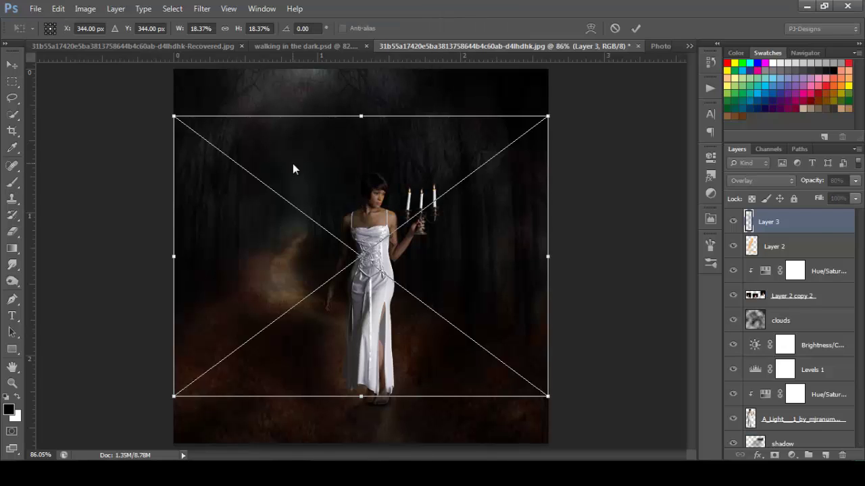
pyautogui.moveTo(293, 168); pyautogui.dragTo(295, 97)
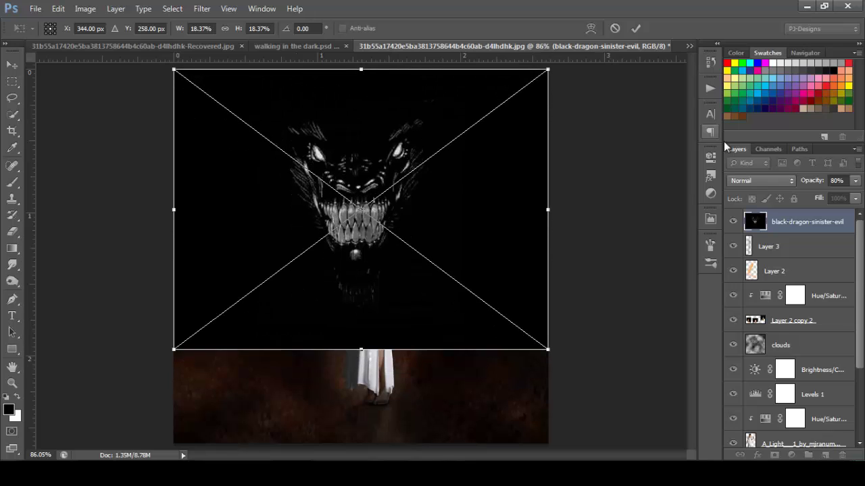
# - Set the dragon image's blend mode to Screen and position its face in the dark sky above the path, beside the woman
pyautogui.click(750, 182)
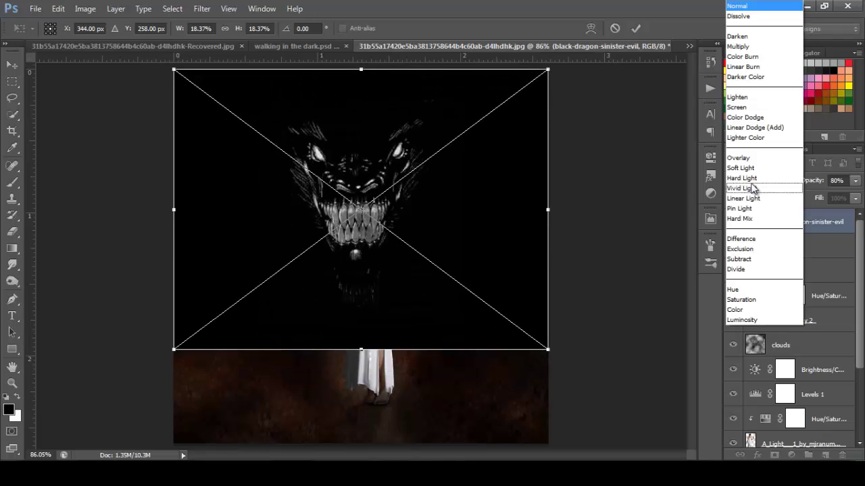
pyautogui.click(751, 107)
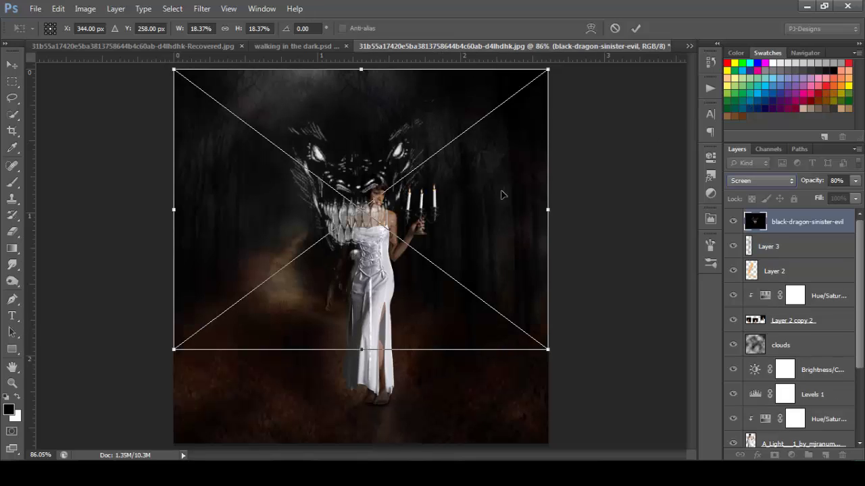
pyautogui.moveTo(501, 195); pyautogui.dragTo(433, 145)
pyautogui.click(635, 28)
pyautogui.press('b')
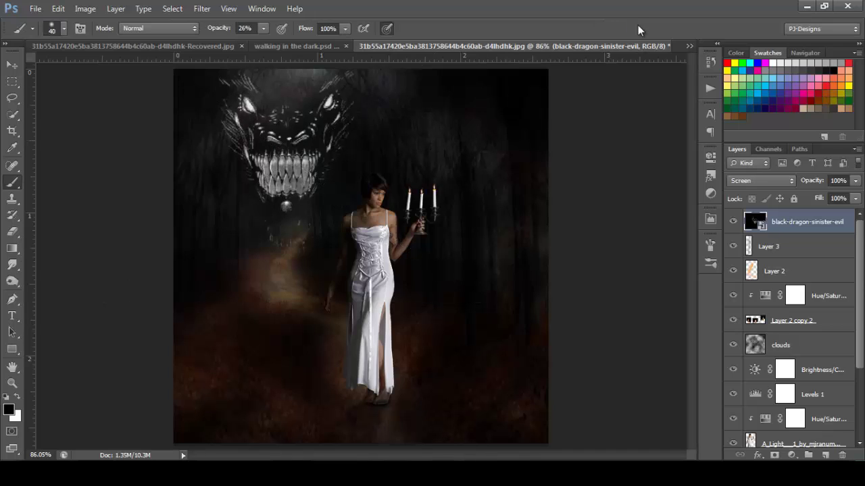
# - Add a Brightness/Contrast adjustment clipped to the dragon layer and set its brightness to -150
pyautogui.click(791, 455)
pyautogui.click(782, 227)
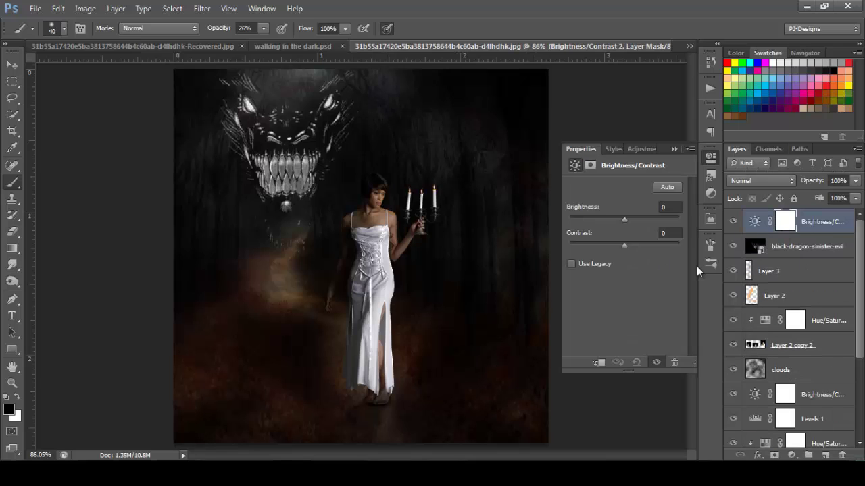
pyautogui.click(598, 362)
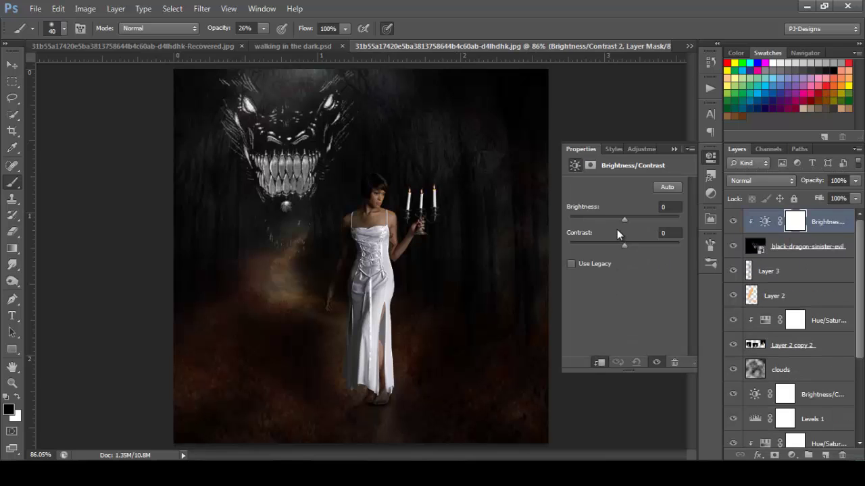
pyautogui.moveTo(624, 219); pyautogui.dragTo(570, 219)
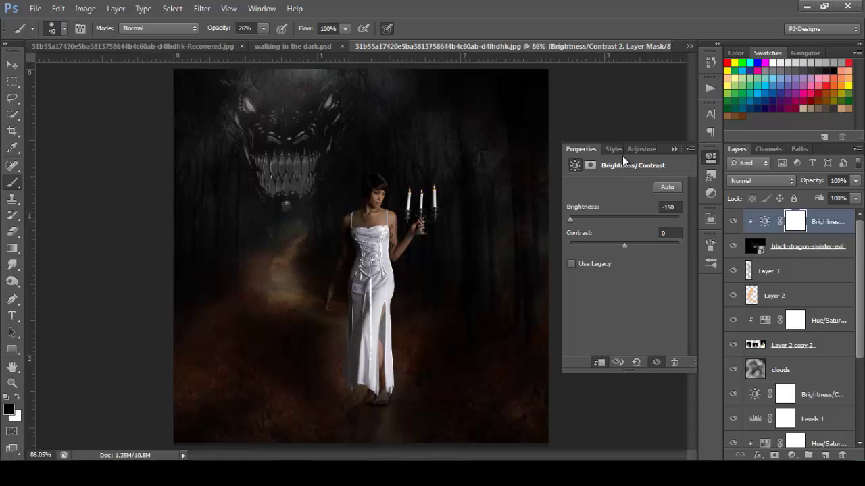
pyautogui.click(672, 149)
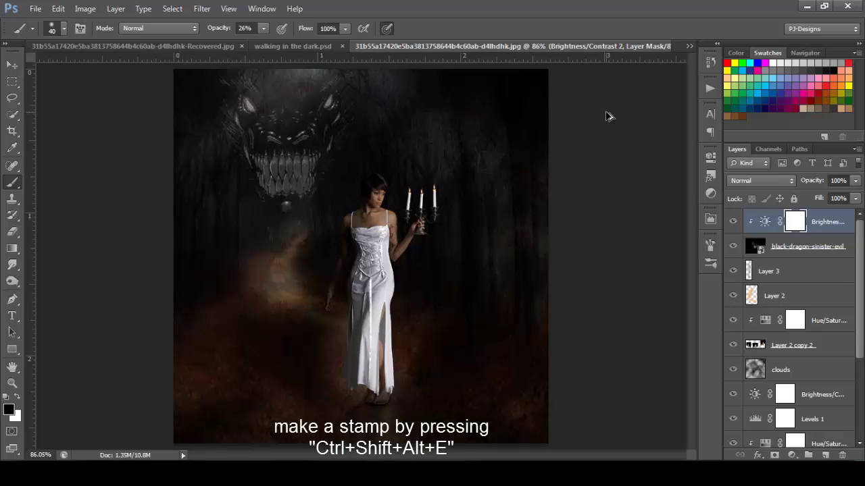
# - Stamp all visible layers into a new layer and apply Lens Correction with a custom vignette that darkens the edges
pyautogui.hotkey('ctrl', 'shift', 'alt', 'e')
pyautogui.click(202, 8)
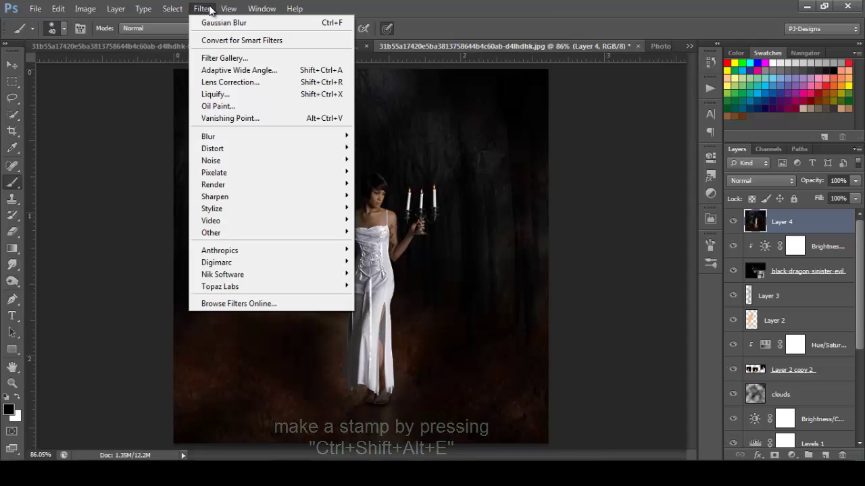
pyautogui.click(226, 91)
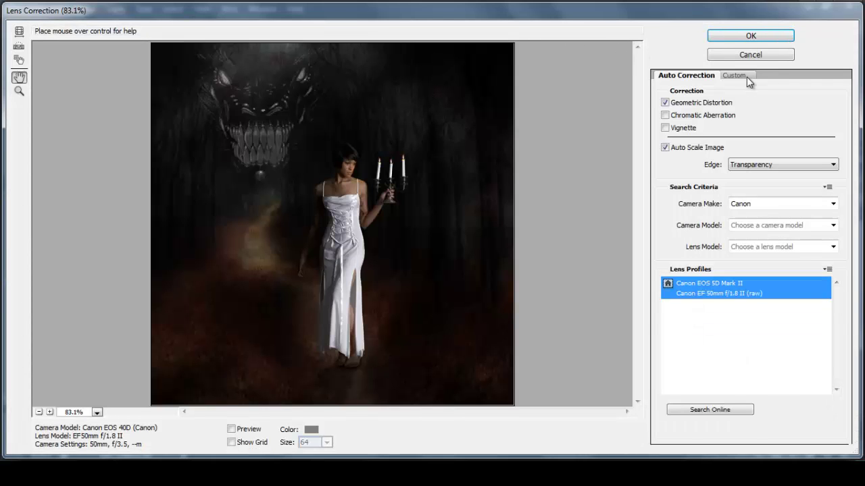
pyautogui.click(743, 76)
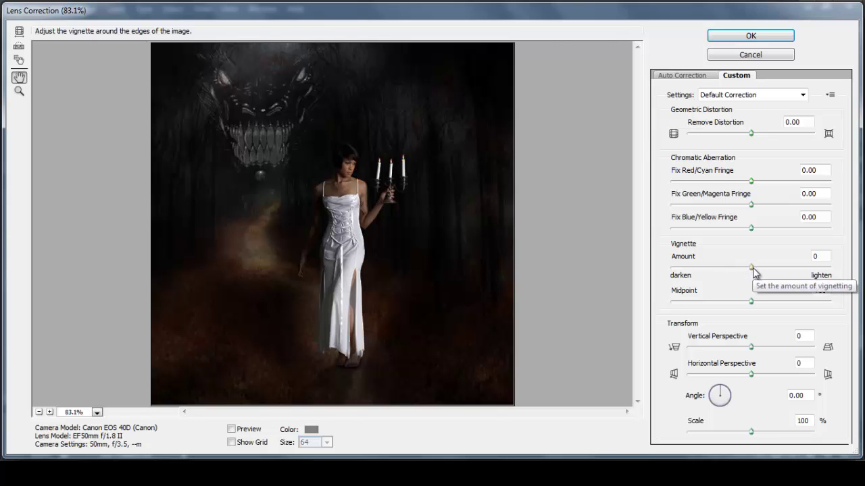
pyautogui.moveTo(752, 268); pyautogui.dragTo(651, 284)
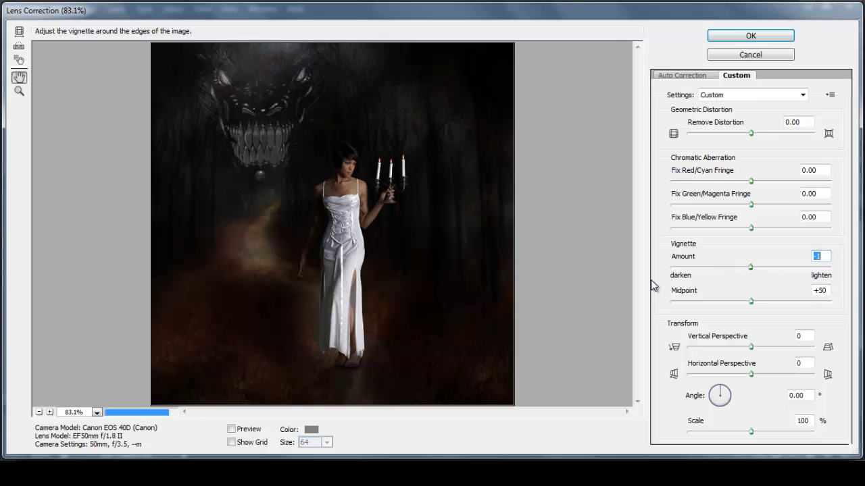
pyautogui.click(765, 35)
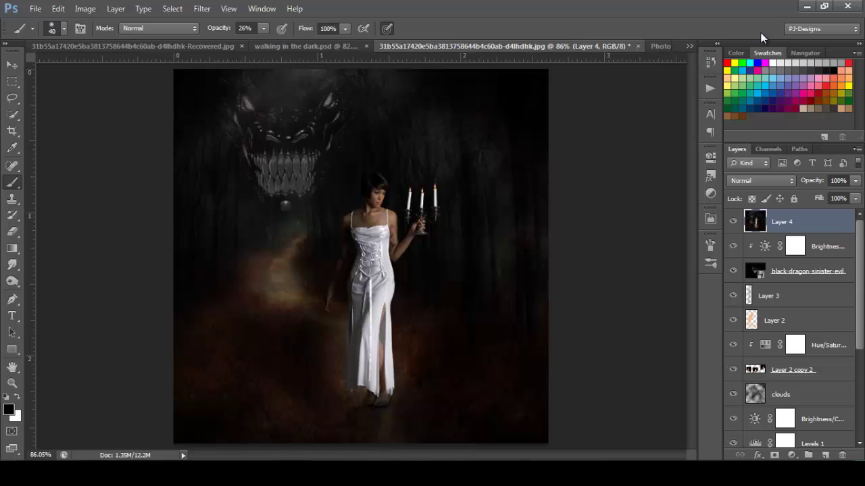
# - Run the dodge and burn action to add a gray Soft Light layer on top, and activate the Burn tool
pyautogui.click(708, 88)
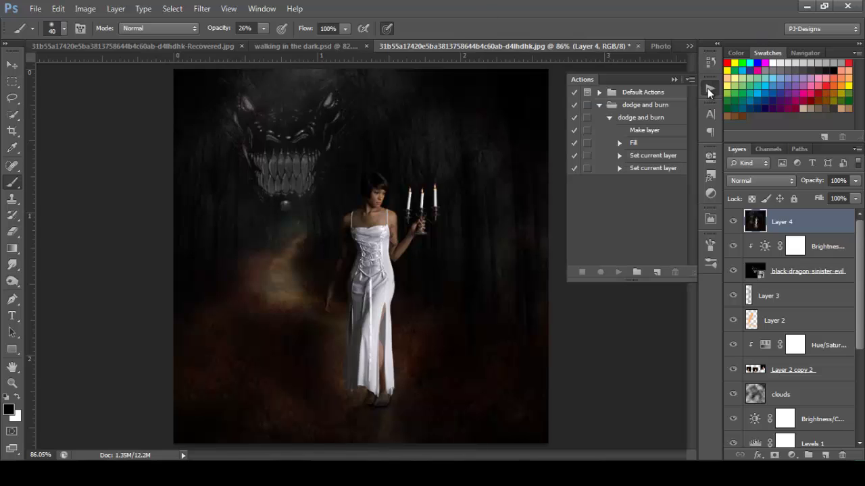
pyautogui.click(640, 118)
pyautogui.click(618, 271)
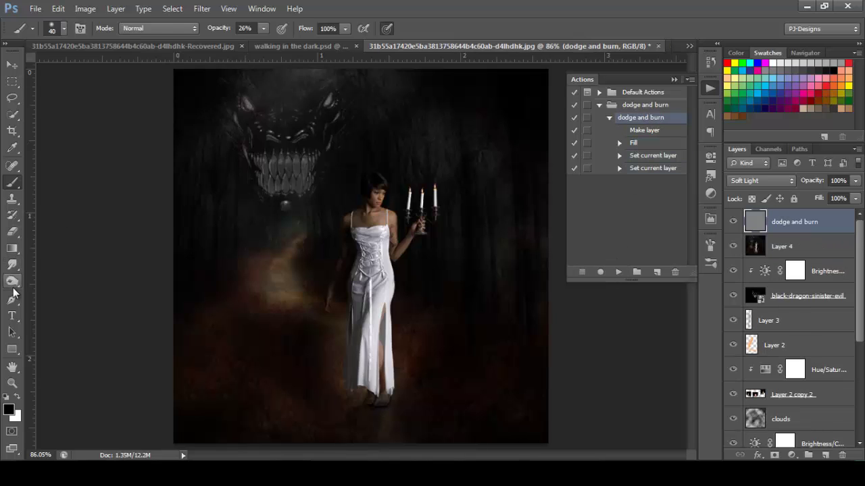
pyautogui.click(12, 282)
pyautogui.click(675, 80)
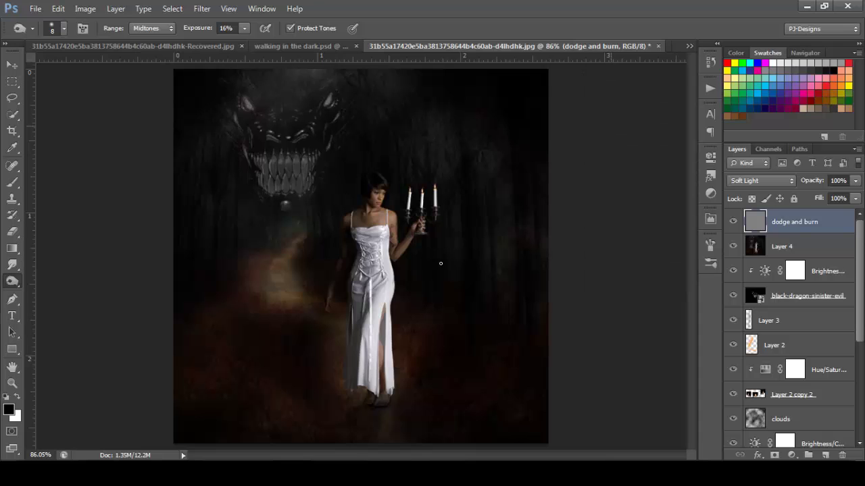
# - Burn the shadows along the woman's arm, dress folds and hair on the dodge and burn layer, enlarging the brush to 8 px
pyautogui.hotkey('ctrl', '+')
pyautogui.hotkey('ctrl', '+')
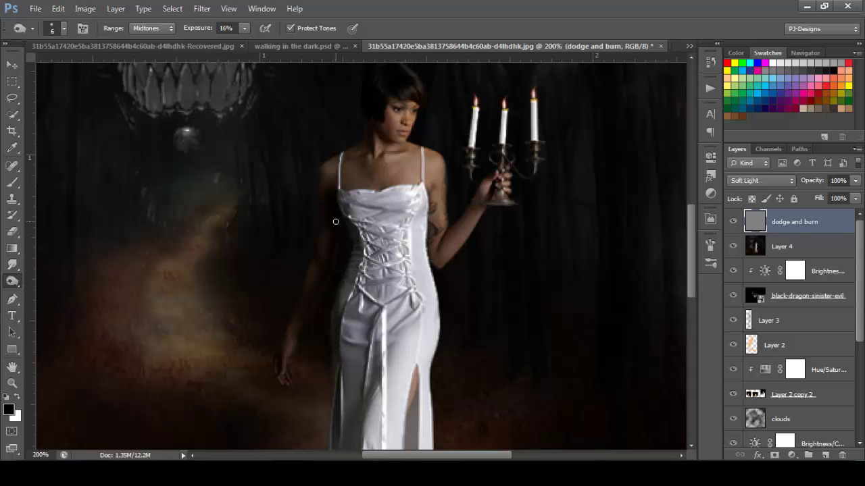
pyautogui.moveTo(684, 211); pyautogui.dragTo(691, 266)
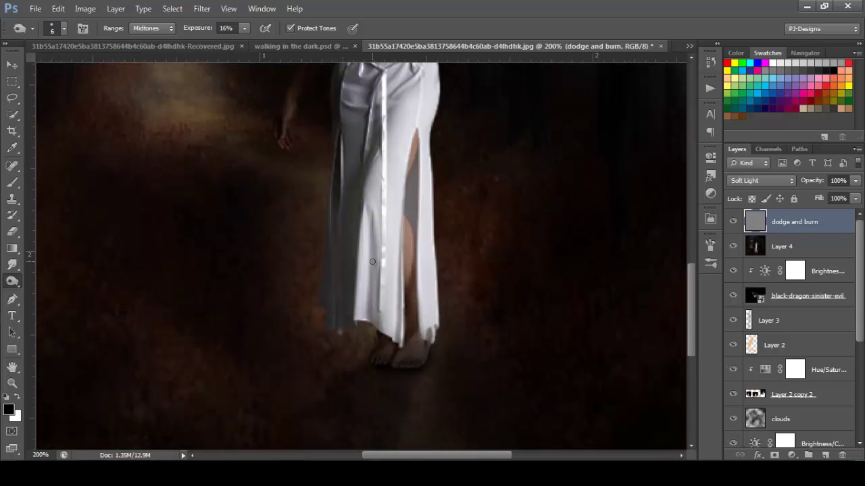
pyautogui.press(']')
pyautogui.press(']')
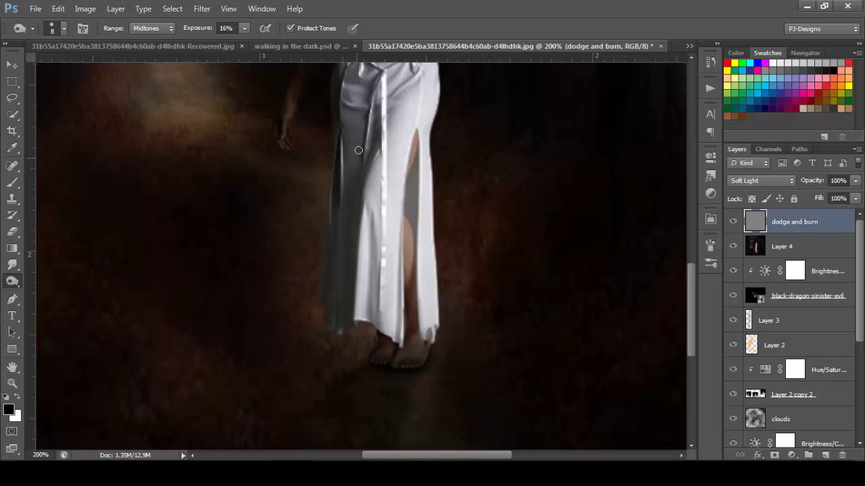
pyautogui.scroll(5, 662, 268)
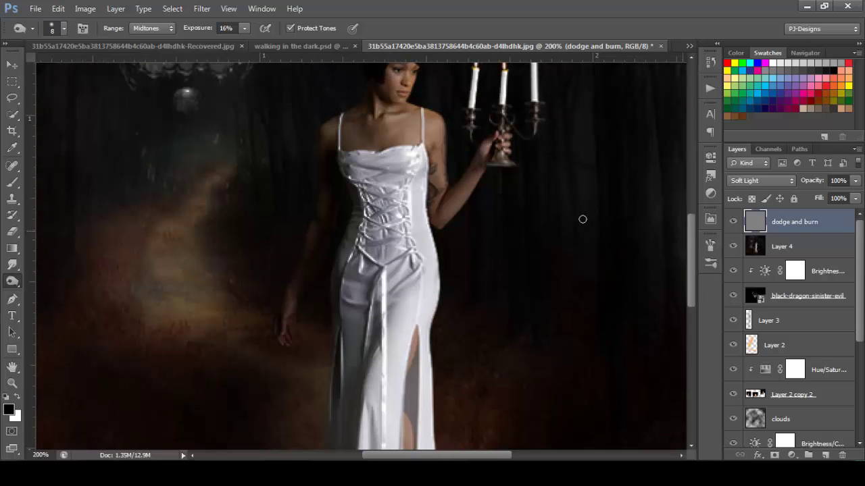
pyautogui.moveTo(383, 213)
pyautogui.mouseDown()
pyautogui.moveTo(367, 190)
pyautogui.moveTo(356, 201)
pyautogui.moveTo(402, 263)
pyautogui.moveTo(408, 211)
pyautogui.moveTo(384, 176)
pyautogui.mouseUp()
pyautogui.scroll(3, 391, 265)
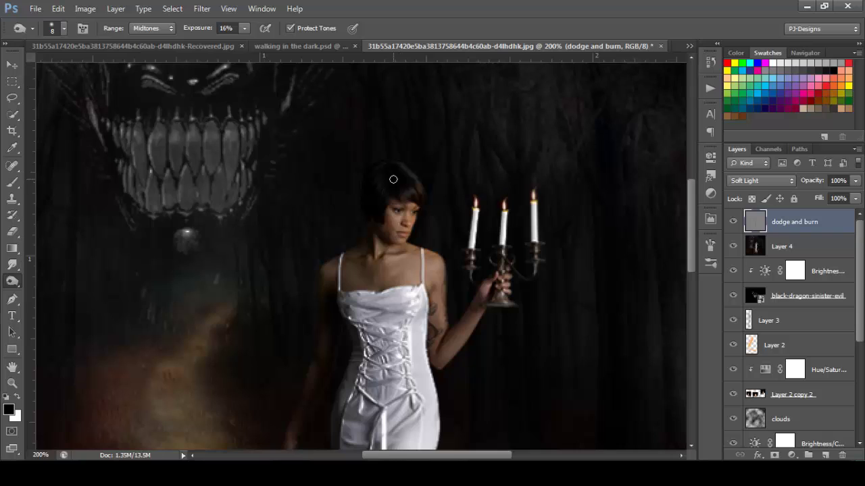
# - Brighten the candlelit highlights on the woman's face and upper body with the Dodge tool, enlarging the brush to 9 px
pyautogui.click(12, 281)
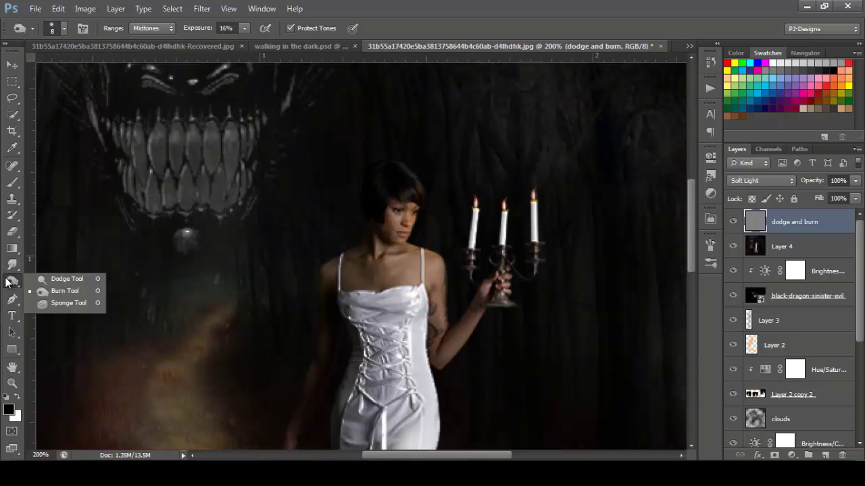
pyautogui.click(42, 279)
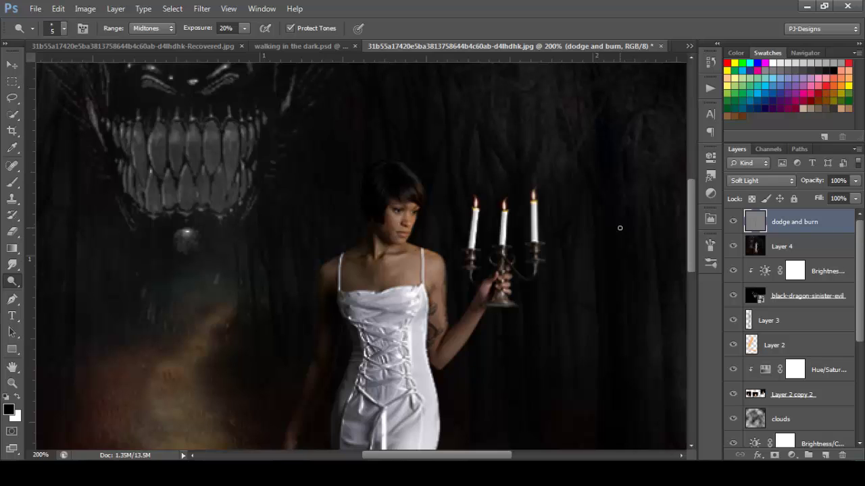
pyautogui.moveTo(693, 223); pyautogui.dragTo(692, 239)
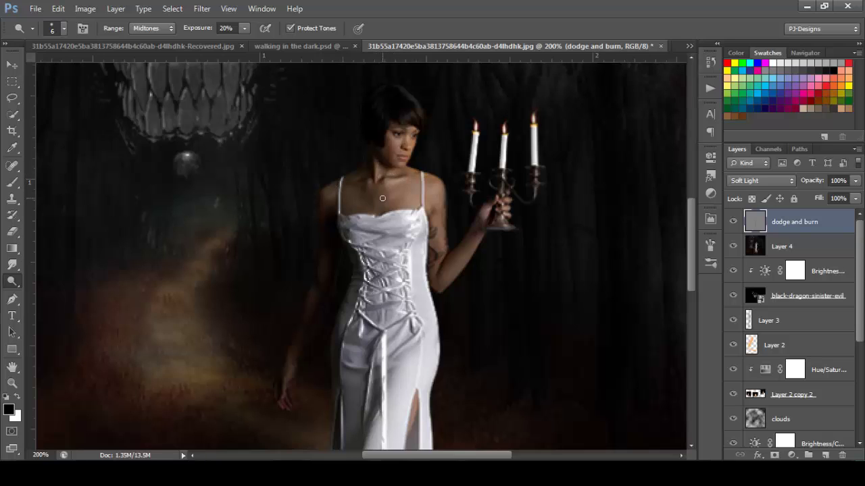
pyautogui.press(']')
pyautogui.press(']')
pyautogui.press(']')
# - Dodge the highlights down the white dress and its lower folds with the brush reduced to 5 px
pyautogui.moveTo(693, 228); pyautogui.dragTo(692, 249)
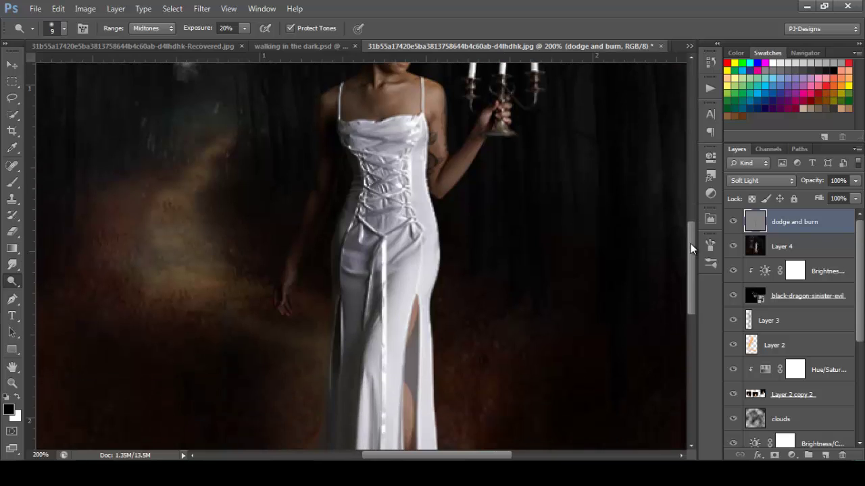
pyautogui.press('[')
pyautogui.press('[')
pyautogui.press('[')
pyautogui.press('[')
pyautogui.scroll(-1, 690, 257)
pyautogui.scroll(-3, 691, 255)
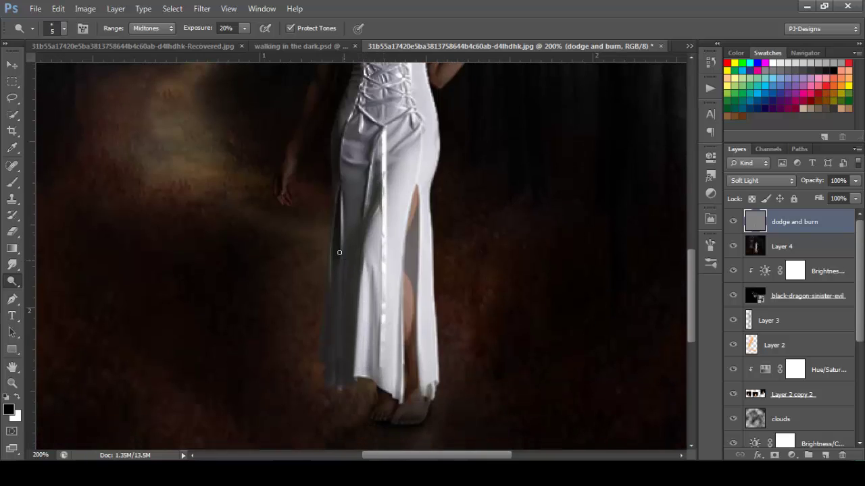
# - Darken the shadows around the dress slit, leg and feet with the Burn tool at 16% exposure
pyautogui.rightClick(13, 281)
pyautogui.click(34, 291)
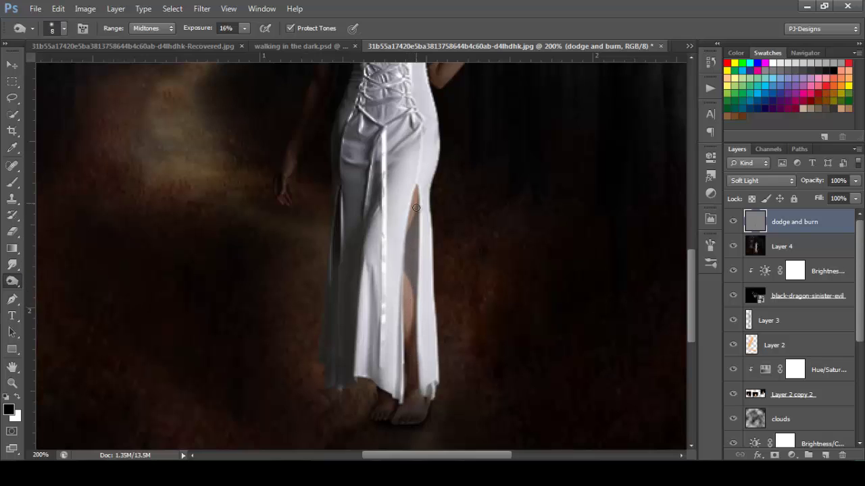
pyautogui.scroll(-3, 410, 340)
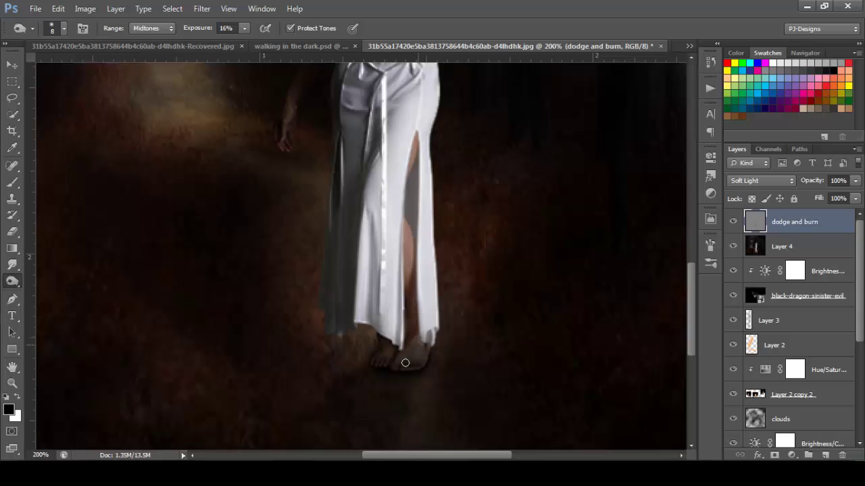
pyautogui.hotkey('ctrl', '0')
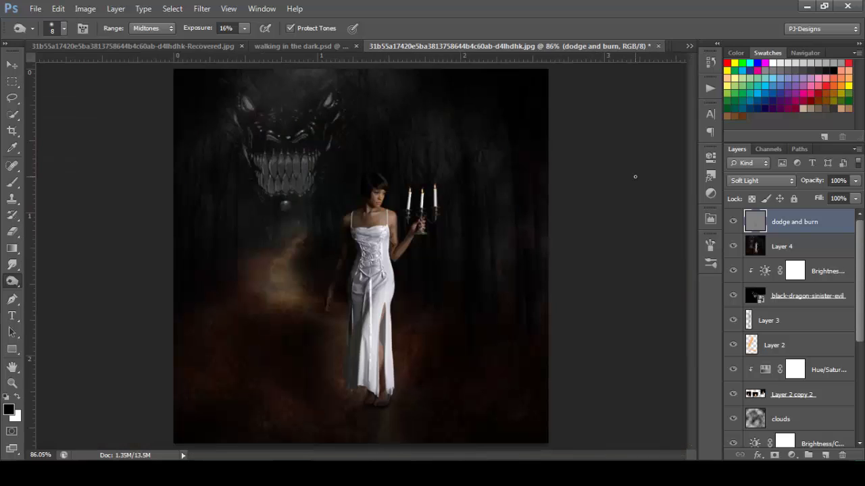
# - Add a Photo Filter adjustment layer above everything using Cooling Filter (80) at 50% density
pyautogui.click(795, 455)
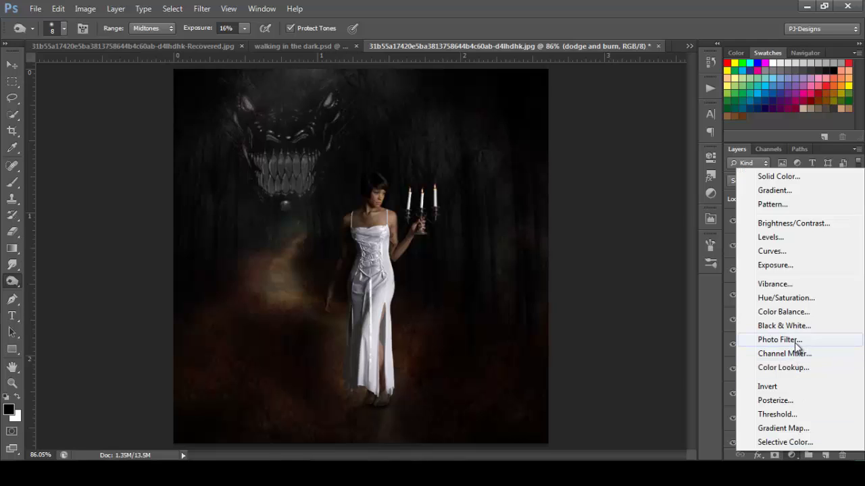
pyautogui.click(770, 340)
pyautogui.click(659, 188)
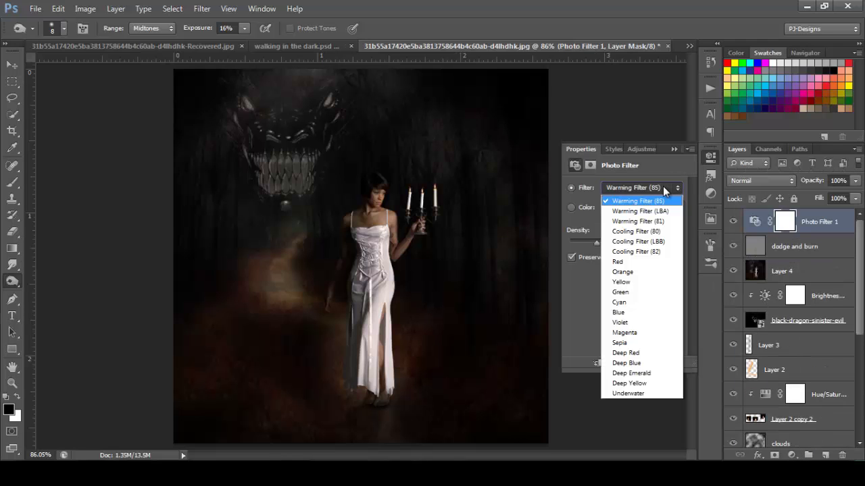
pyautogui.click(659, 231)
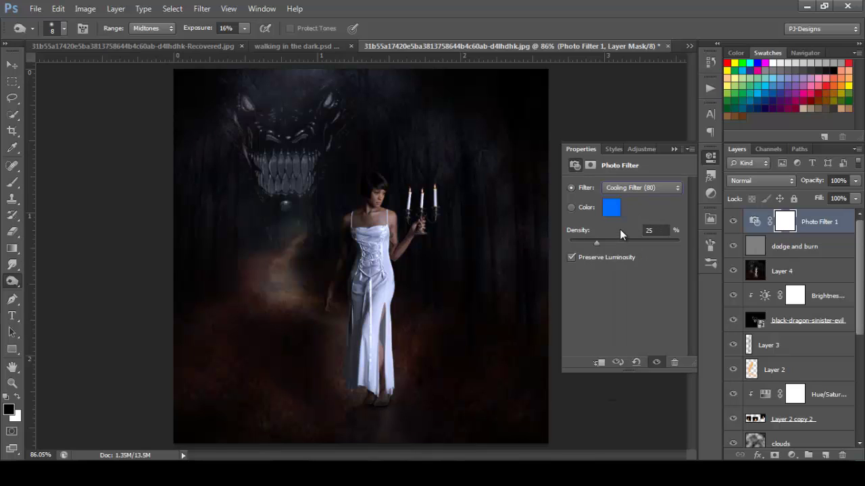
pyautogui.click(650, 230)
pyautogui.write('50')
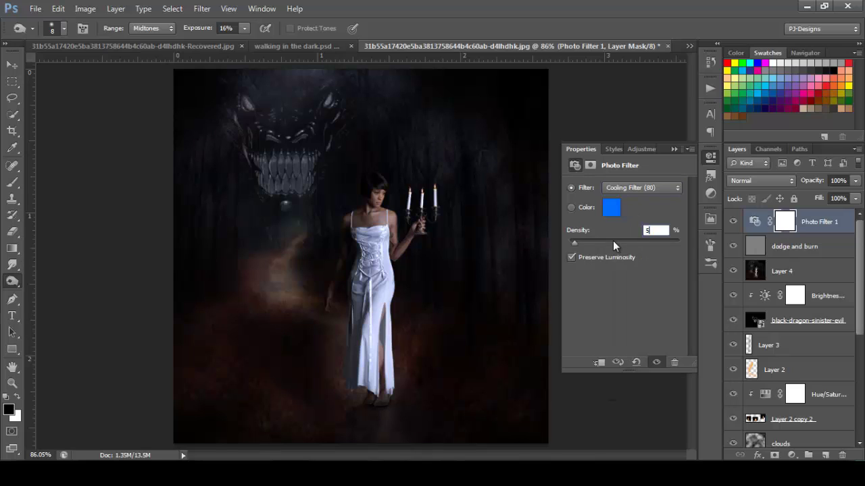
pyautogui.click(675, 150)
pyautogui.press('v')
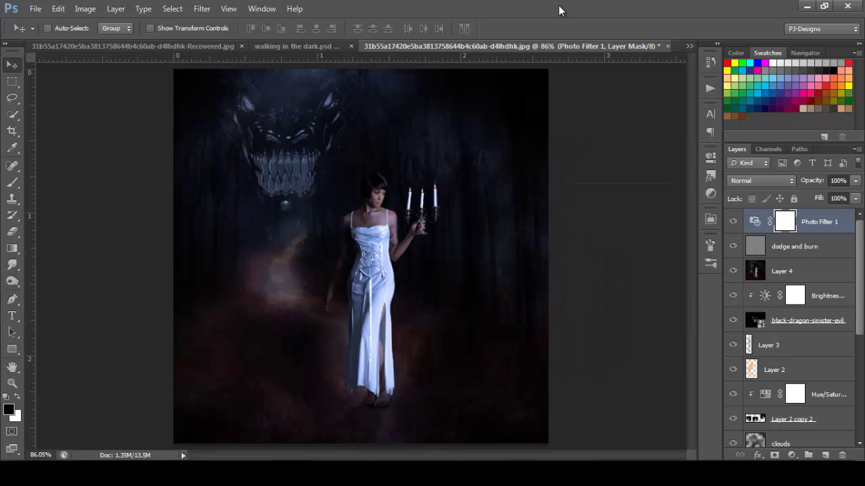